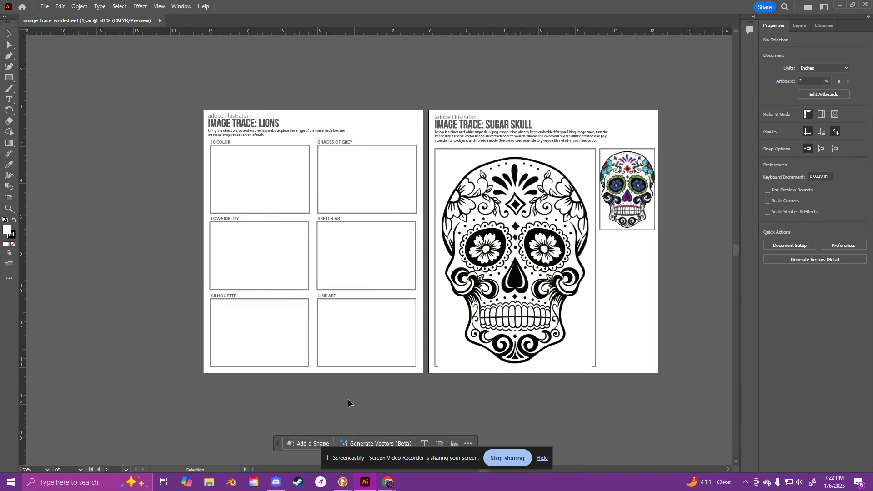
# Step: Switch to the browser, download the lion image from the Image Trace Worksheet assignment, and return to Illustrator
pyautogui.hotkey('ctrl', '=')
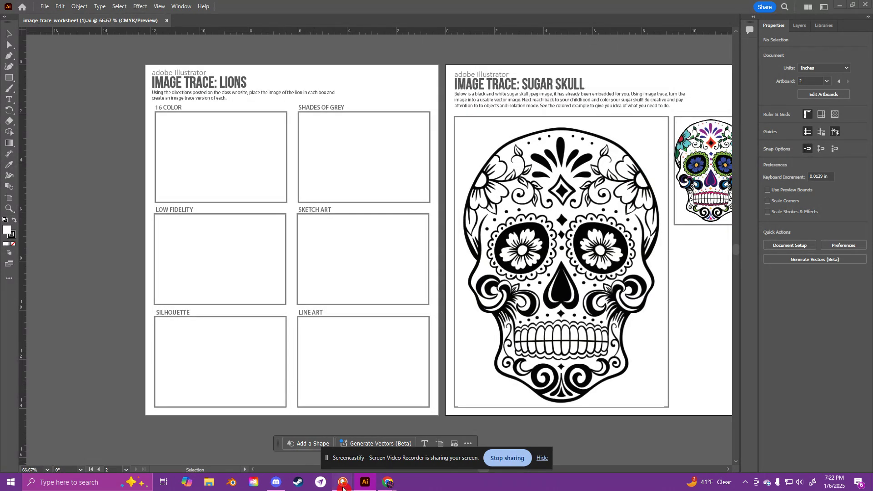
pyautogui.click(409, 436)
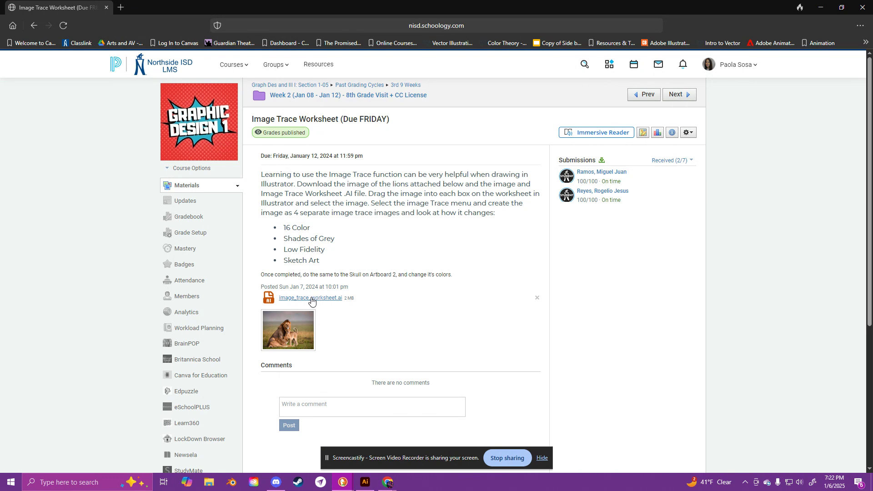
pyautogui.click(284, 331)
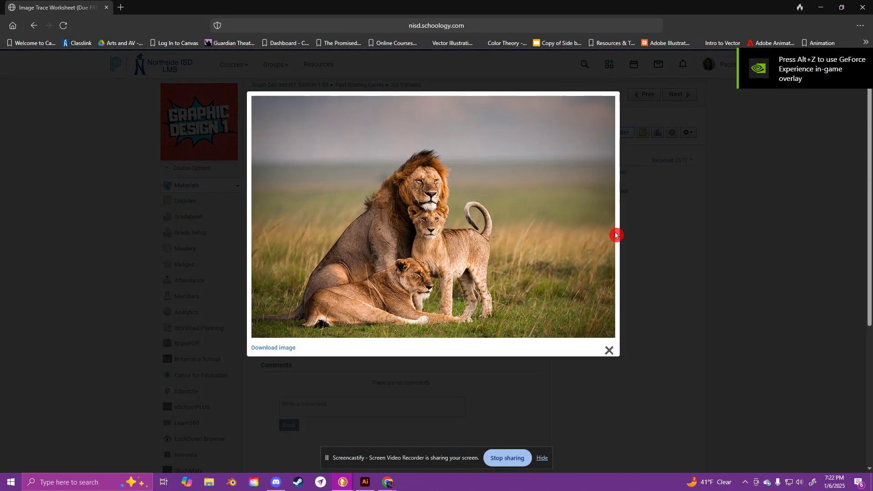
pyautogui.click(270, 345)
pyautogui.click(268, 350)
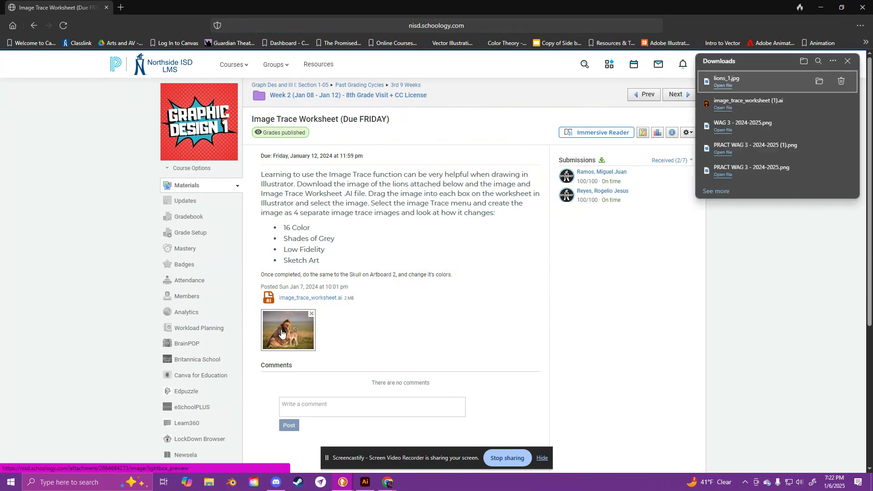
pyautogui.click(348, 334)
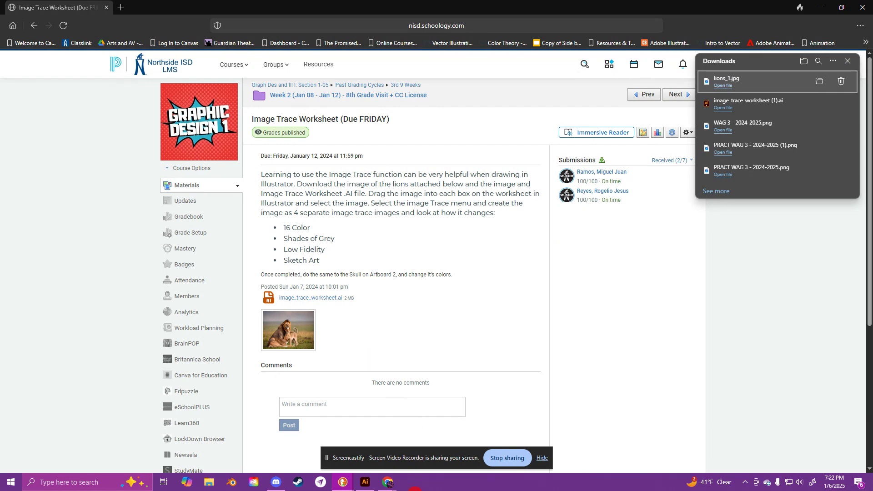
pyautogui.click(364, 482)
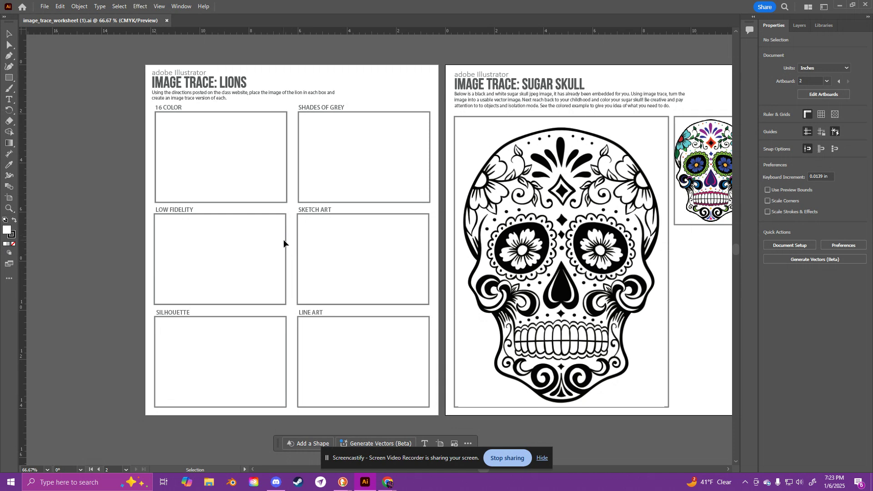
pyautogui.click(46, 7)
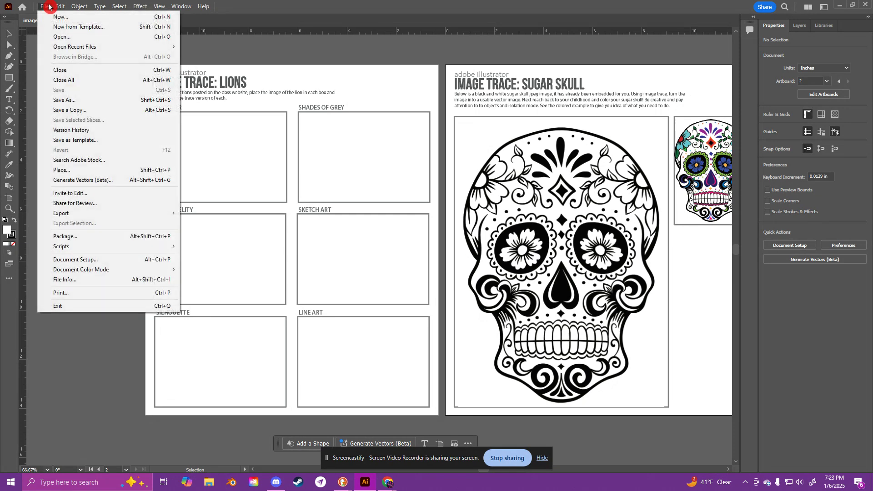
pyautogui.moveTo(125, 248)
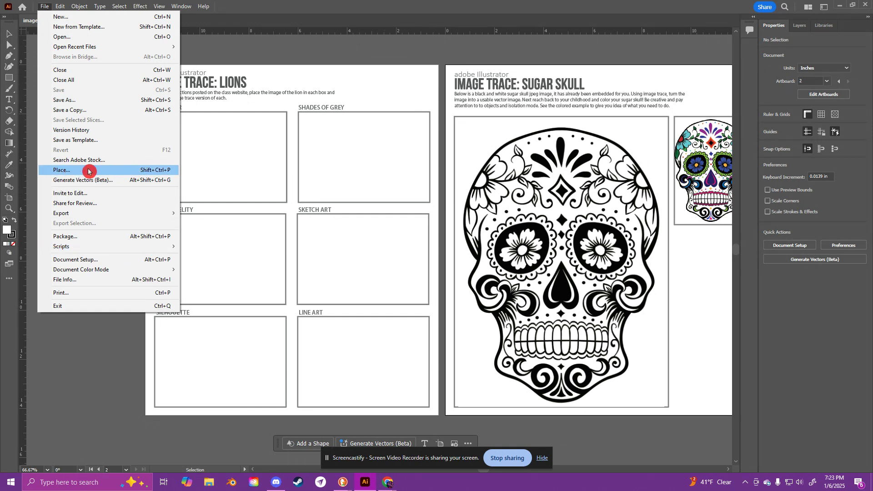
pyautogui.click(265, 166)
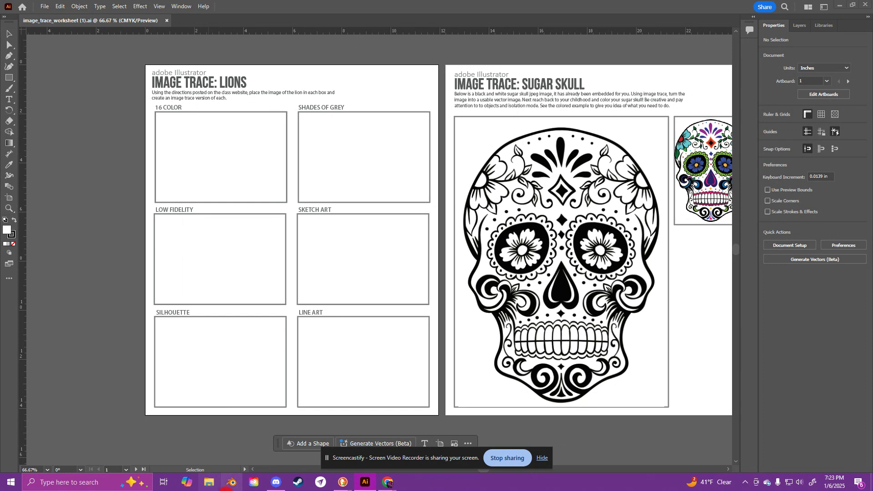
# Step: Place lions_1.jpg from the Downloads folder onto the Image Trace: Lions artboard near the 16 Color box
pyautogui.click(209, 482)
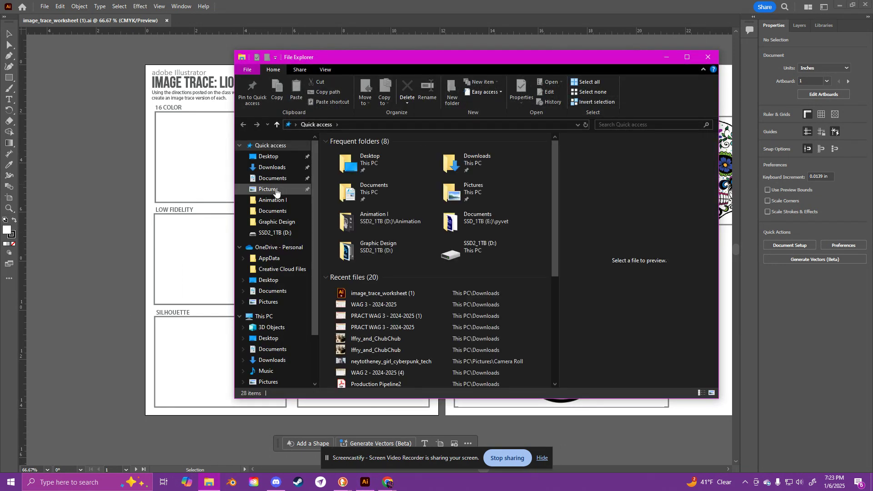
pyautogui.click(272, 168)
pyautogui.moveTo(351, 165); pyautogui.dragTo(185, 153)
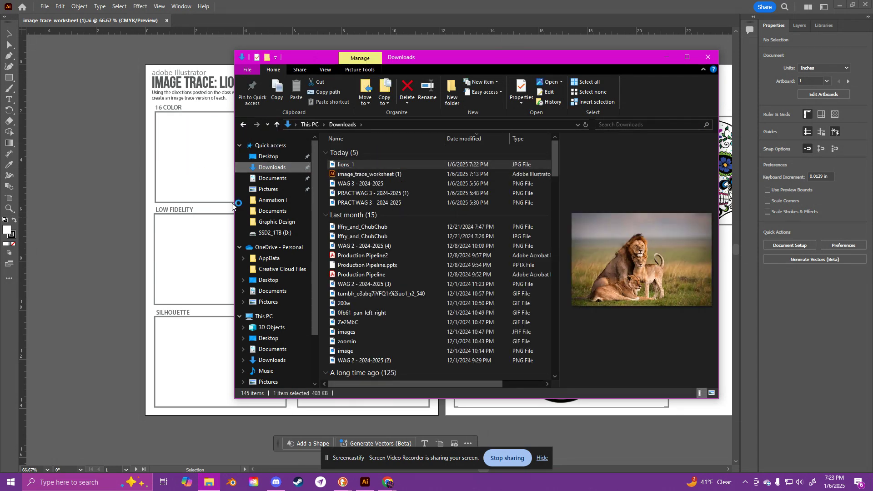
pyautogui.click(706, 58)
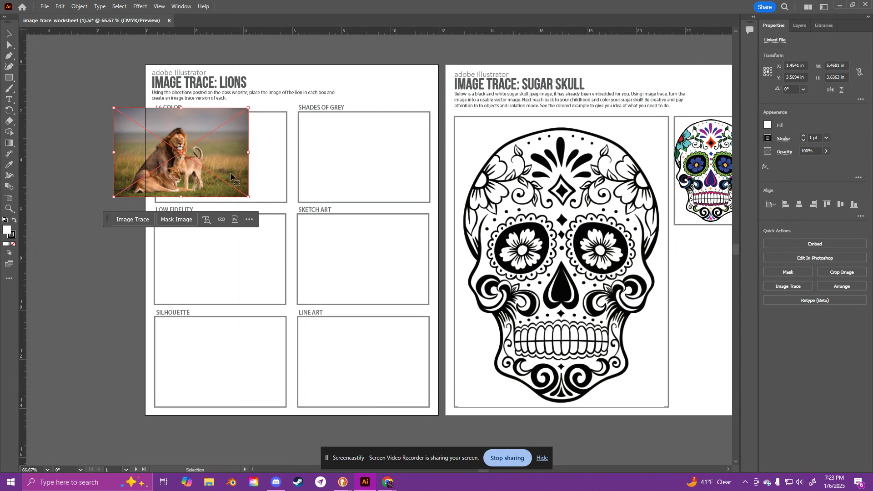
# Step: Move the placed lion image into the 16 Color box and scale it proportionally to about 5.17 by 3.44 in
pyautogui.moveTo(230, 174)
pyautogui.mouseDown()
pyautogui.moveTo(248, 162)
pyautogui.moveTo(277, 179)
pyautogui.moveTo(289, 200)
pyautogui.moveTo(227, 177)
pyautogui.mouseUp()
pyautogui.hotkey('ctrl', 'z')
pyautogui.moveTo(275, 191); pyautogui.dragTo(286, 201)
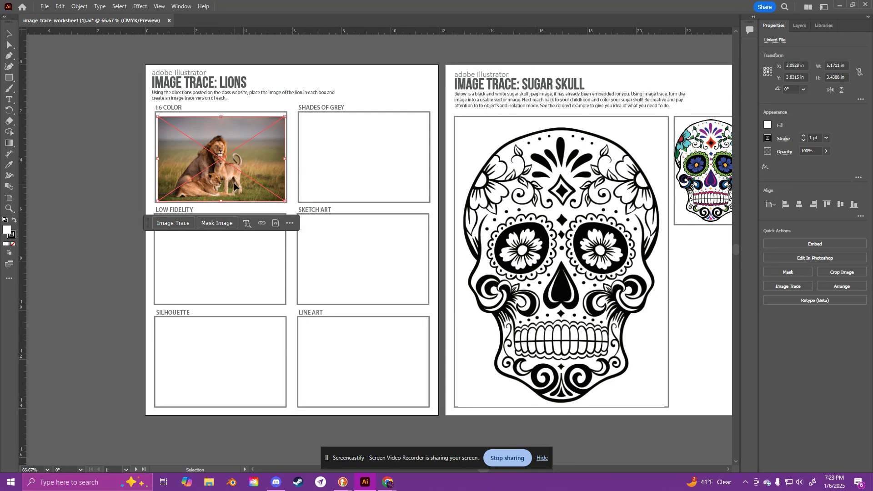
# Step: Copy the lion image into the Shades of Grey, Low Fidelity, Sketch Art, Silhouette and Line Art boxes
pyautogui.moveTo(234, 185); pyautogui.dragTo(378, 177)
pyautogui.moveTo(137, 162)
pyautogui.mouseDown()
pyautogui.moveTo(360, 173)
pyautogui.moveTo(334, 165)
pyautogui.moveTo(325, 259)
pyautogui.moveTo(323, 251)
pyautogui.mouseUp()
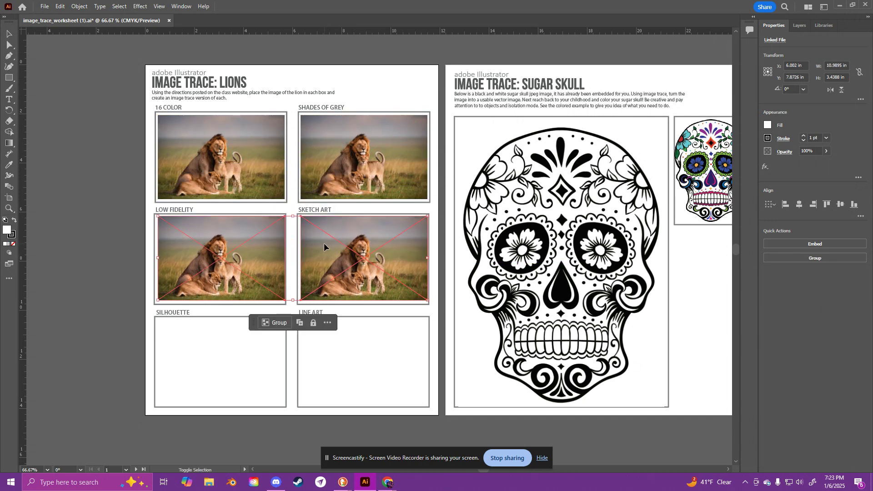
pyautogui.keyDown('shift'); pyautogui.click(324, 244); pyautogui.keyUp('shift')
pyautogui.keyDown('shift'); pyautogui.click(323, 256); pyautogui.keyUp('shift')
pyautogui.keyDown('shift'); pyautogui.click(322, 249); pyautogui.keyUp('shift')
pyautogui.click(324, 253)
pyautogui.keyDown('shift'); pyautogui.click(249, 263); pyautogui.keyUp('shift')
pyautogui.moveTo(318, 259); pyautogui.dragTo(317, 363)
pyautogui.click(150, 297)
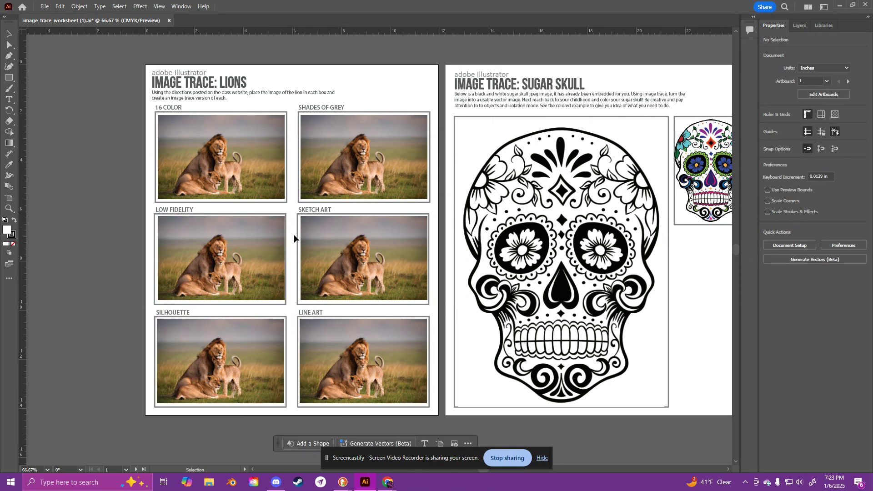
pyautogui.click(62, 7)
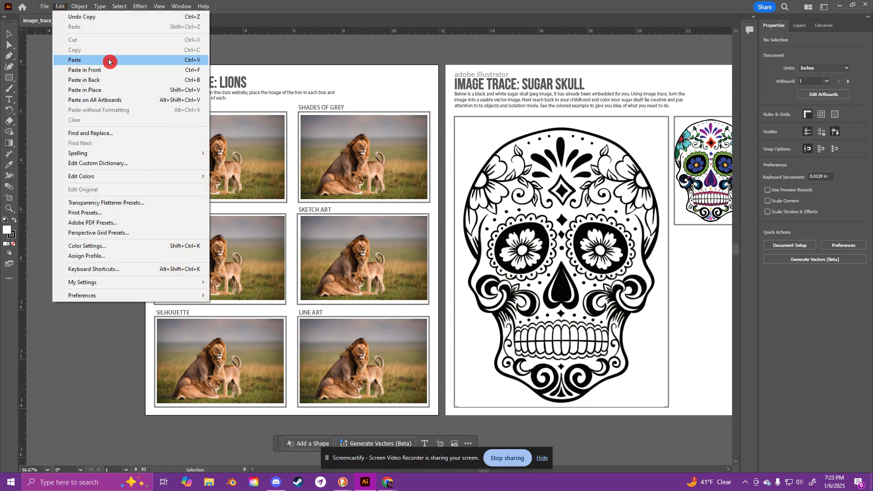
pyautogui.click(303, 43)
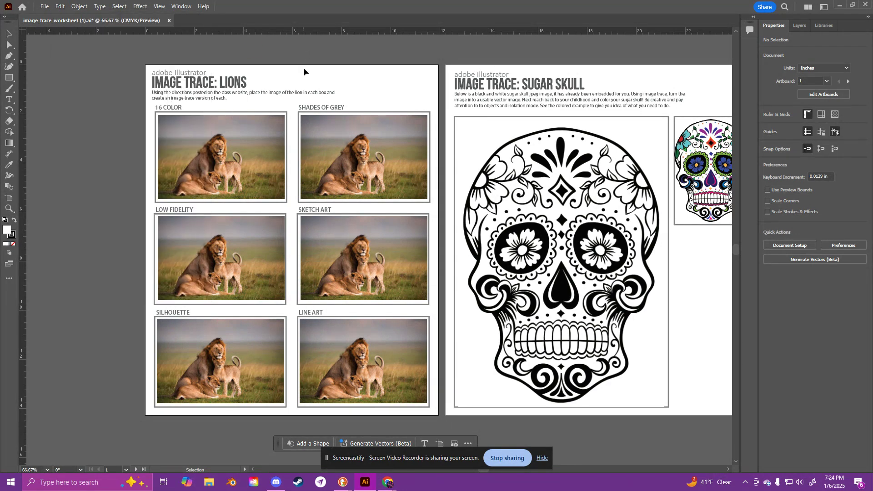
# Step: Switch to a workspace with the Control bar and trace the 16 Color box's lion image with the 16 Colors preset
pyautogui.click(190, 123)
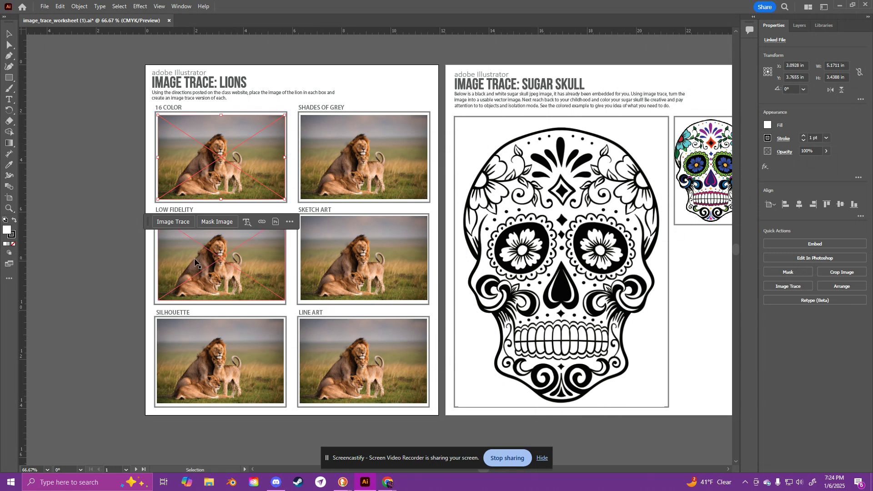
pyautogui.click(824, 7)
pyautogui.click(821, 21)
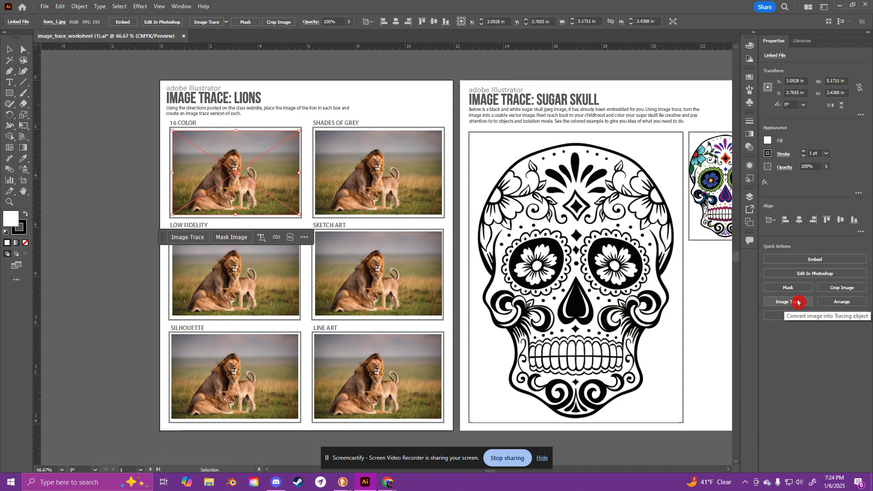
pyautogui.click(227, 23)
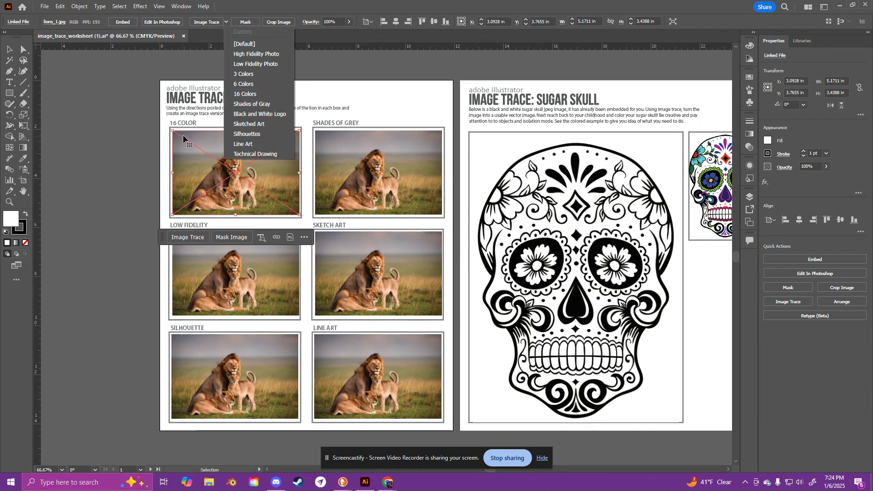
pyautogui.click(267, 94)
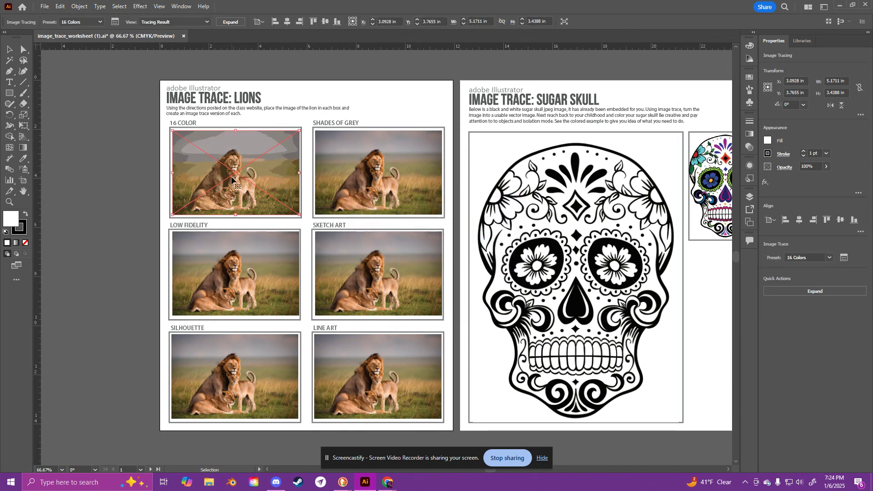
# Step: Enter isolation mode on the 16 Colors tracing to check for separately editable shapes, and exit it
pyautogui.hotkey('ctrl', '=')
pyautogui.hotkey('ctrl', '=')
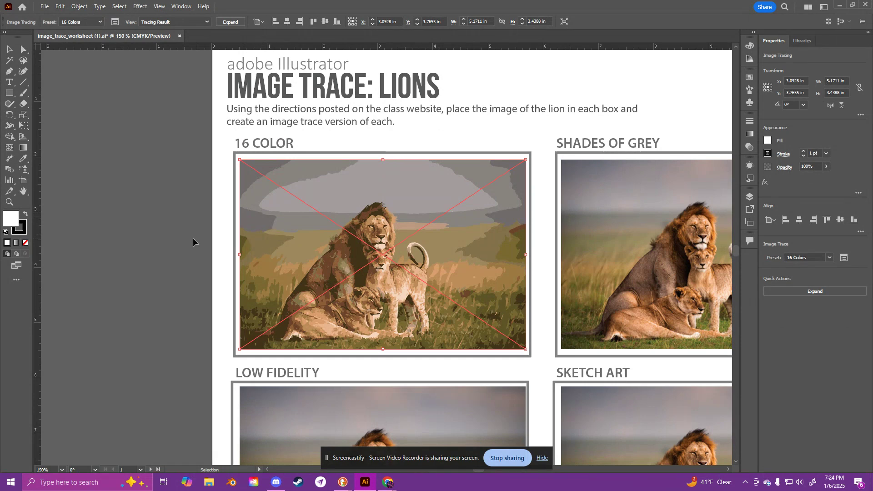
pyautogui.doubleClick(478, 248)
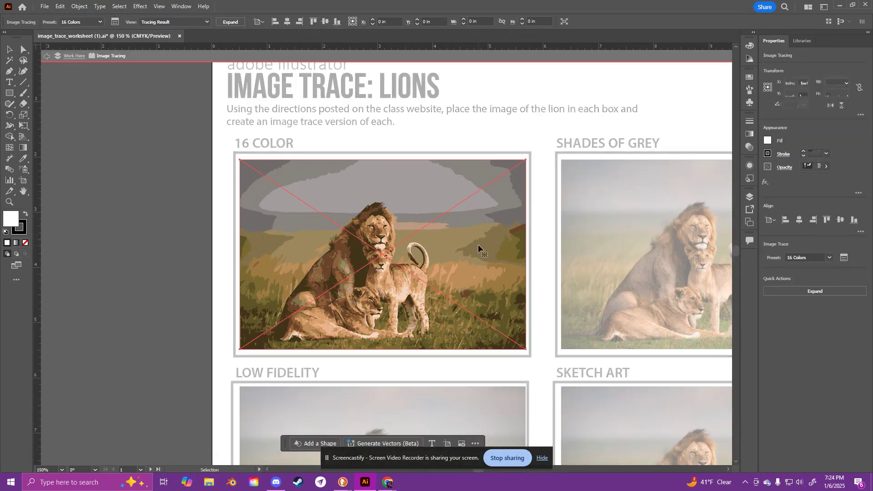
pyautogui.doubleClick(189, 236)
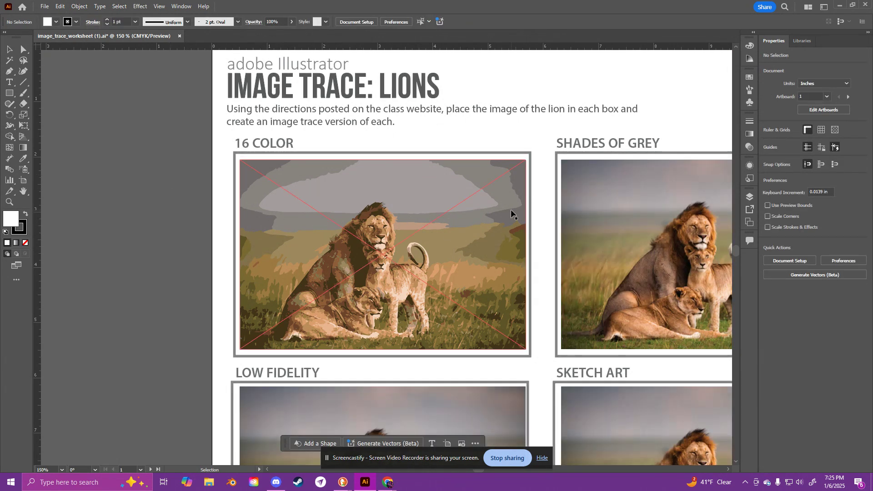
# Step: Expand the 16 Colors tracing into editable vector paths and deselect it
pyautogui.click(494, 199)
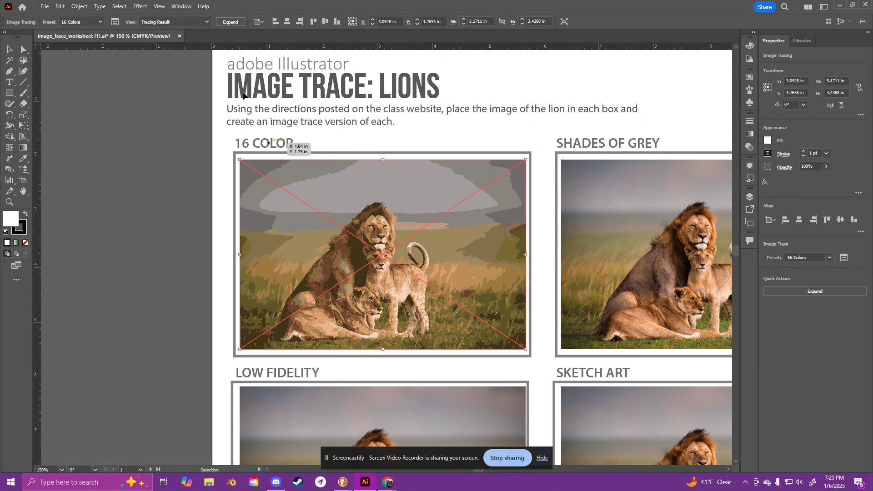
pyautogui.click(233, 26)
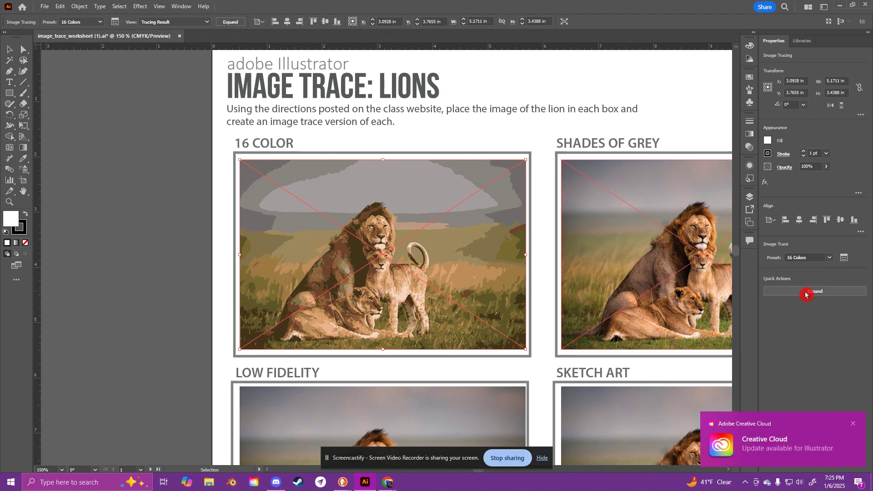
pyautogui.click(854, 423)
pyautogui.click(226, 23)
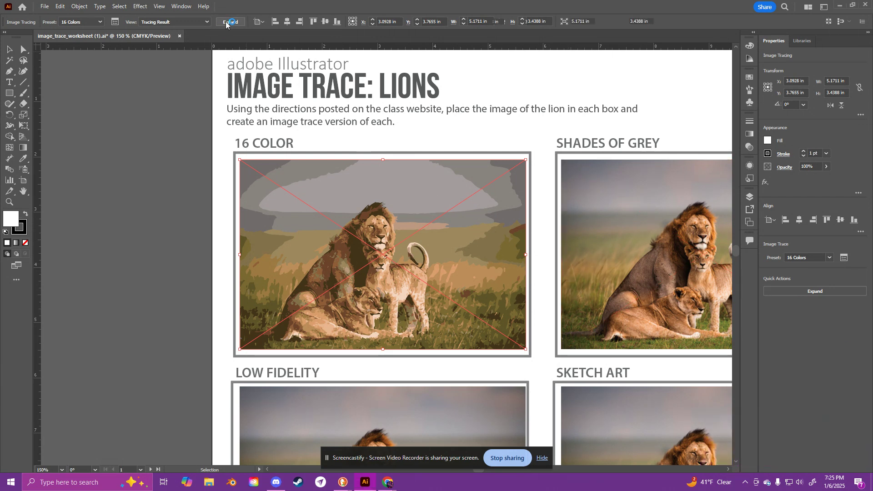
pyautogui.click(195, 210)
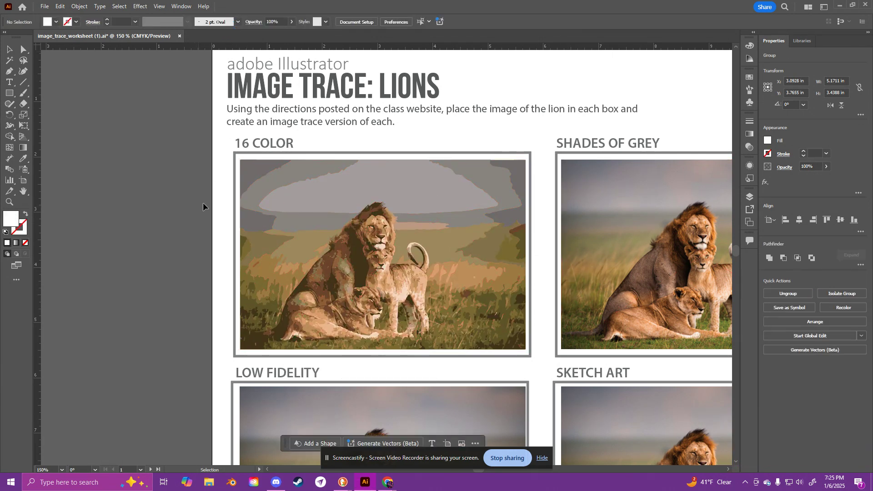
# Step: Try filling the large light grey sky shape of the expanded lion tracing with bright pink, and undo the recolouring
pyautogui.doubleClick(319, 194)
pyautogui.click(319, 194)
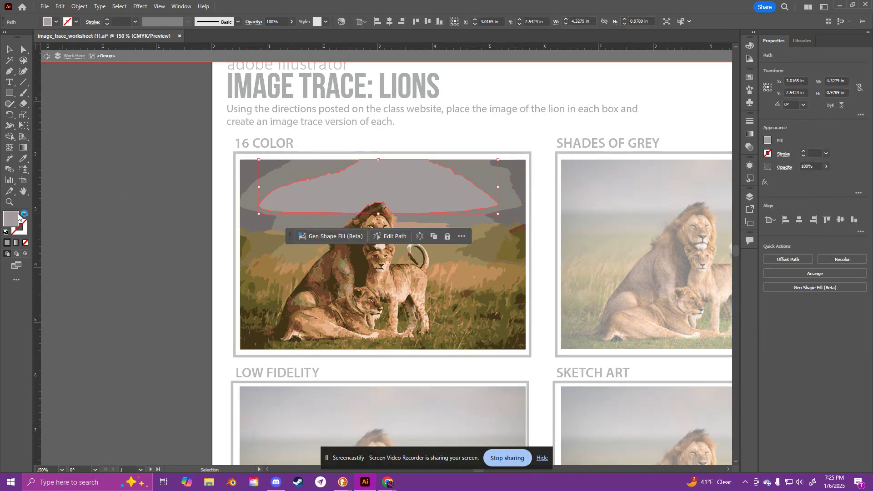
pyautogui.click(8, 224)
pyautogui.doubleClick(9, 224)
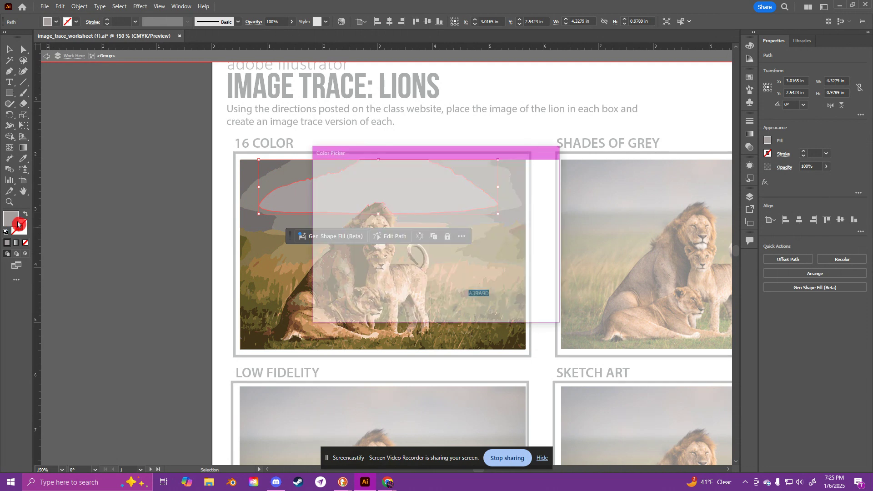
pyautogui.moveTo(344, 203); pyautogui.dragTo(447, 175)
pyautogui.click(530, 185)
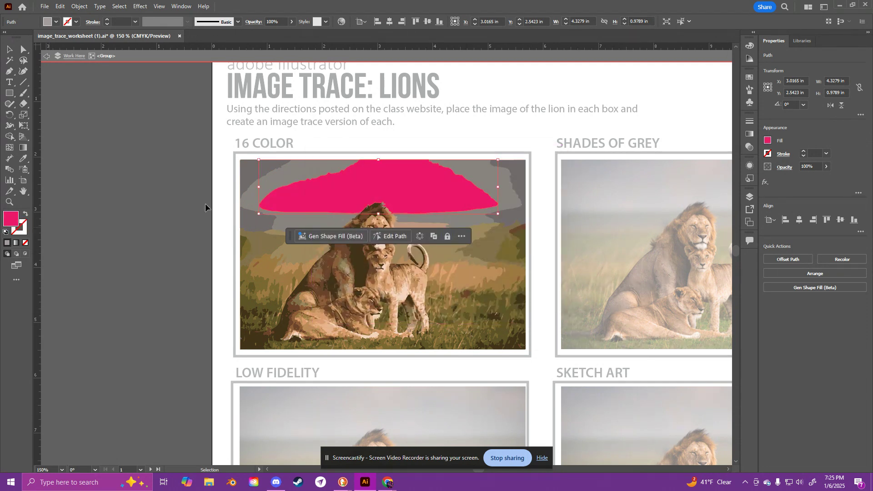
pyautogui.doubleClick(230, 190)
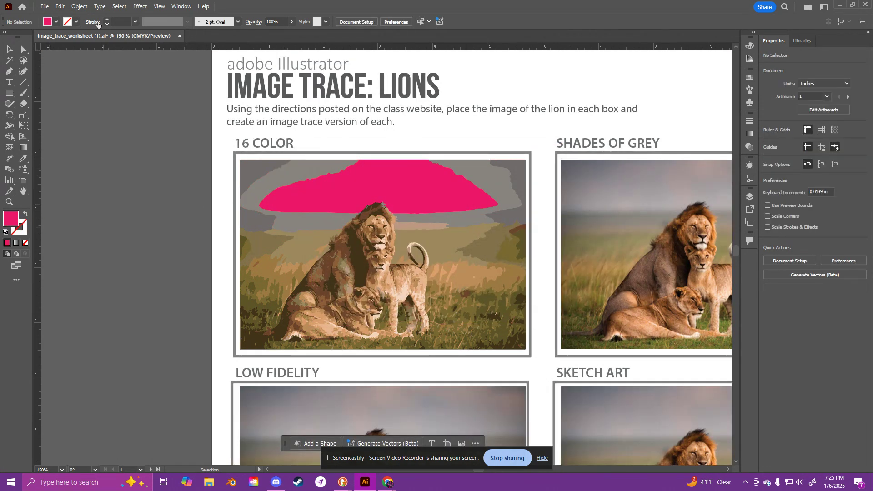
pyautogui.hotkey('ctrl', 'z')
pyautogui.doubleClick(156, 255)
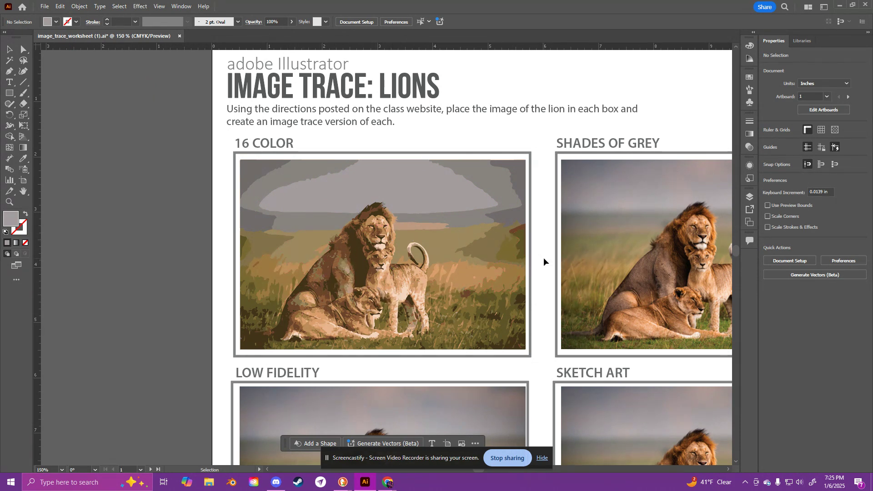
# Step: Trace the lion image in the Shades of Grey box with the Shades of Gray preset
pyautogui.moveTo(616, 250); pyautogui.dragTo(292, 243)
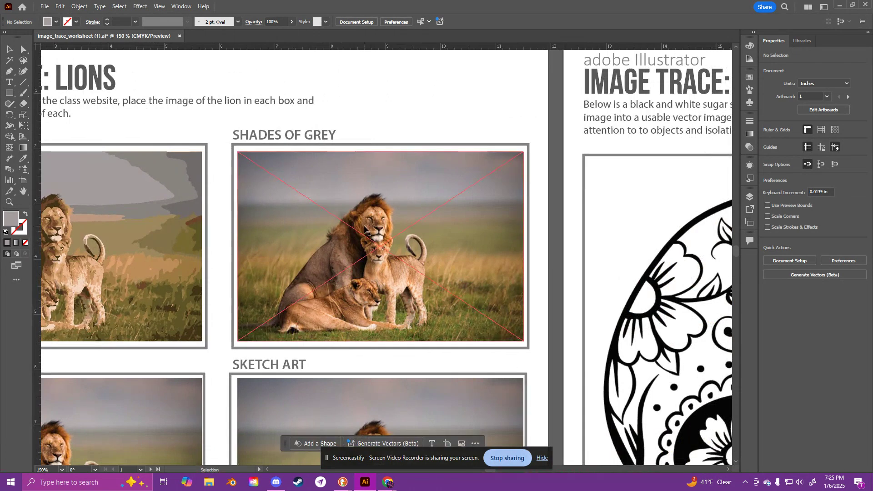
pyautogui.click(337, 221)
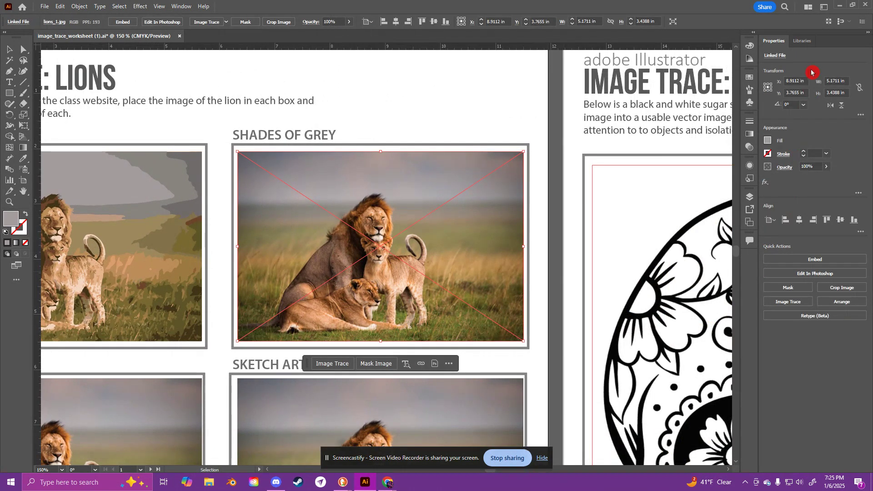
pyautogui.click(799, 303)
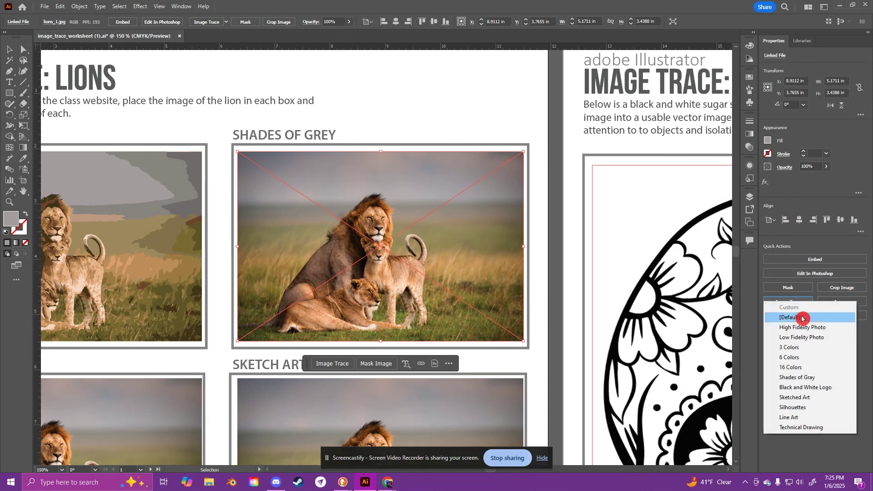
pyautogui.click(816, 379)
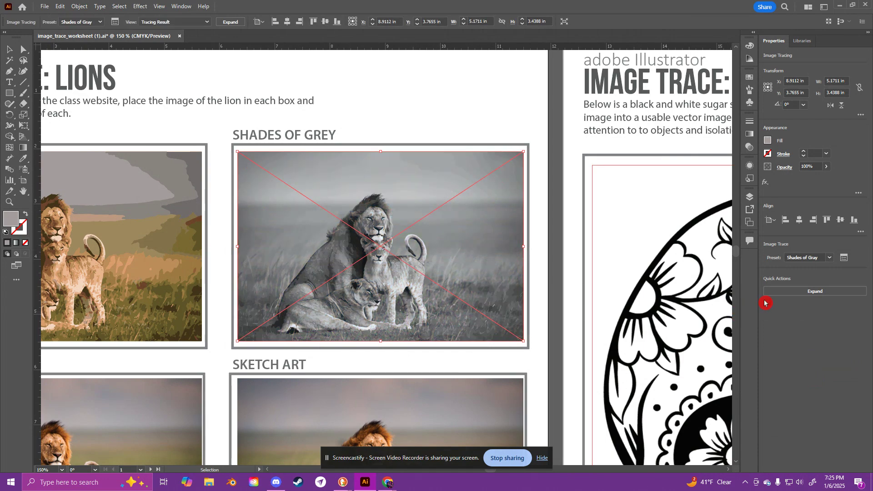
# Step: Expand the Shades of Gray tracing into editable vector paths and leave it deselected
pyautogui.click(801, 292)
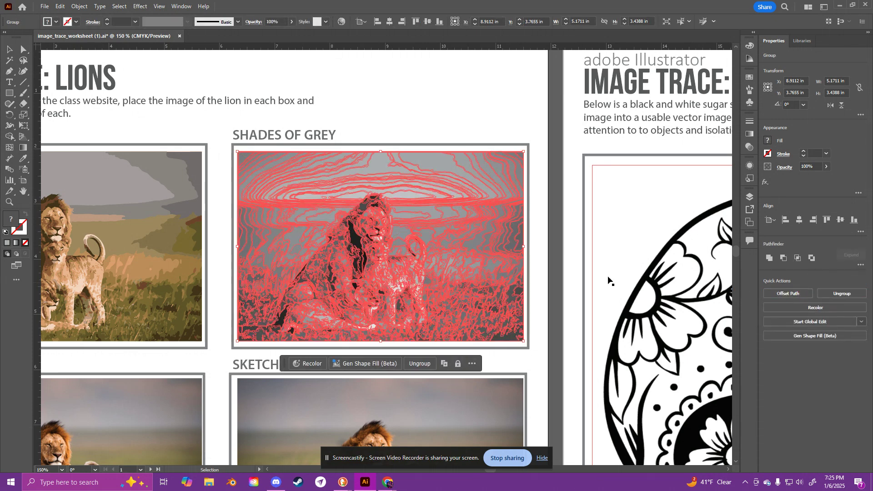
pyautogui.click(550, 272)
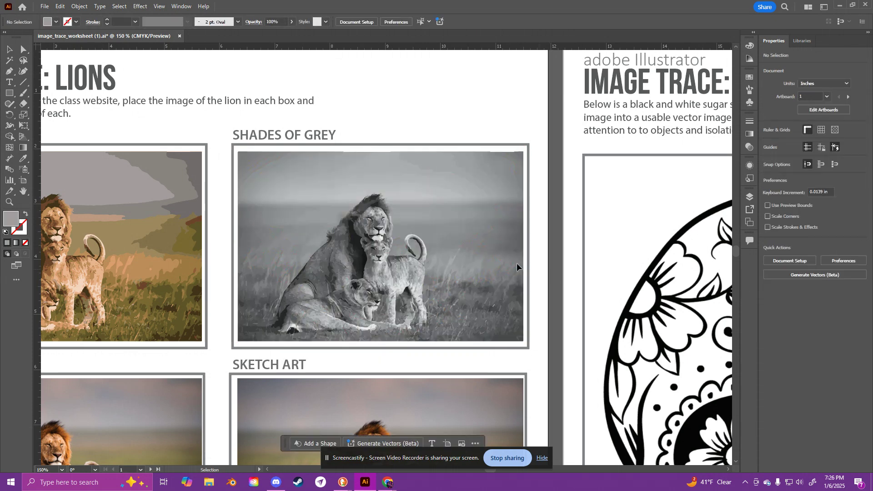
pyautogui.click(366, 212)
pyautogui.click(259, 168)
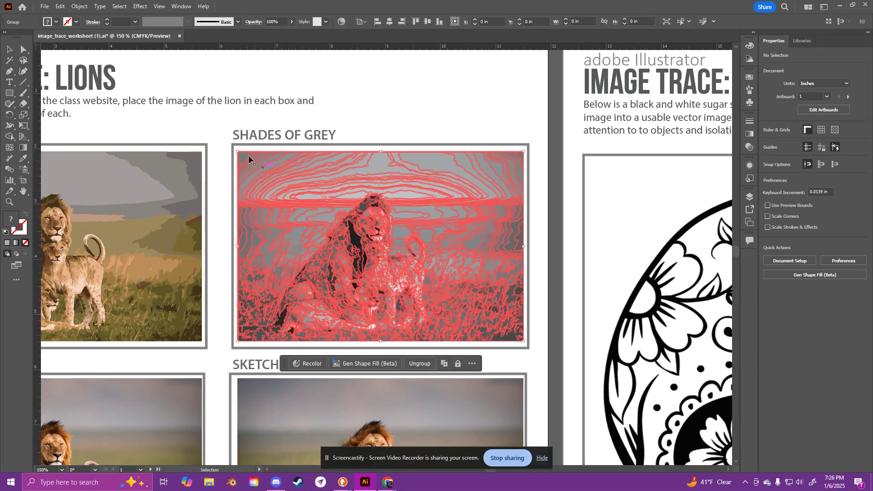
pyautogui.click(230, 132)
# Step: Trace the lion image in the Low Fidelity box with the Low Fidelity Photo preset
pyautogui.moveTo(175, 293)
pyautogui.mouseDown()
pyautogui.moveTo(286, 242)
pyautogui.moveTo(323, 184)
pyautogui.moveTo(327, 160)
pyautogui.mouseUp()
pyautogui.hotkey('ctrl', '-')
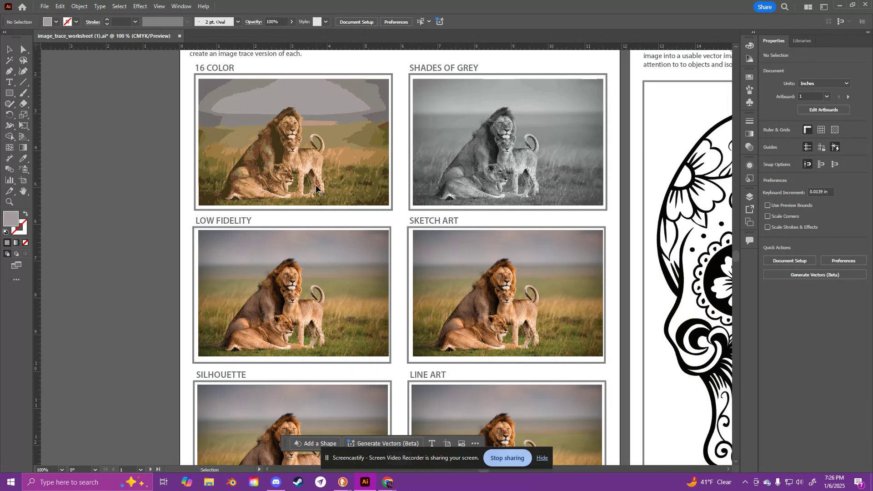
pyautogui.click(265, 314)
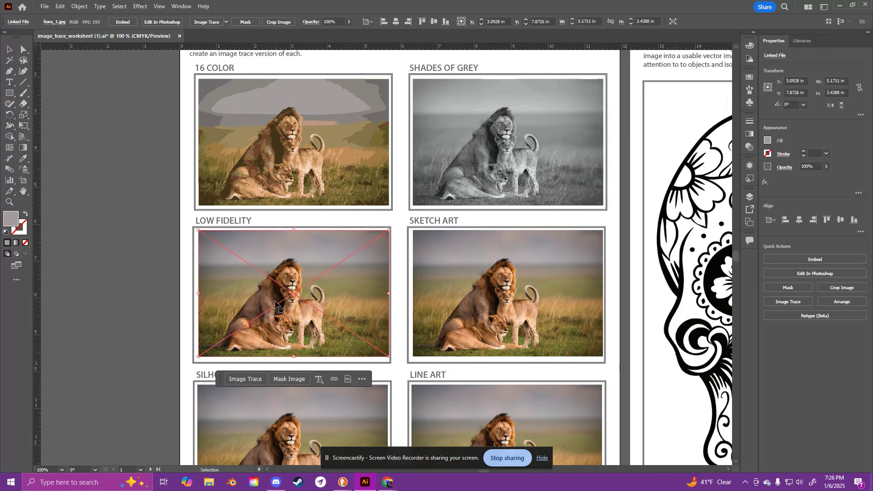
pyautogui.click(240, 383)
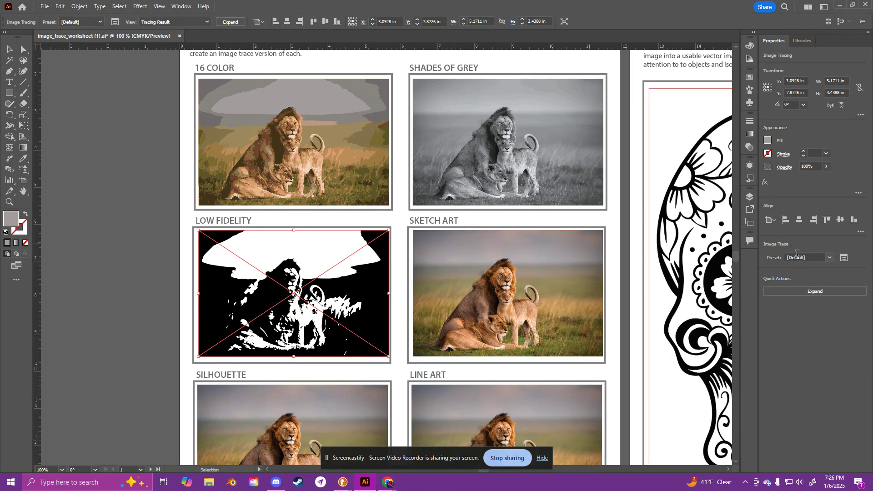
pyautogui.click(831, 259)
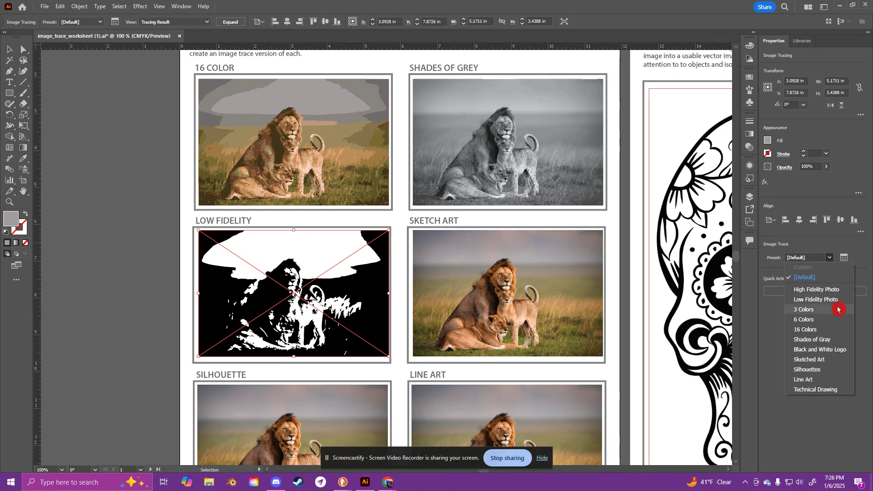
pyautogui.click(814, 299)
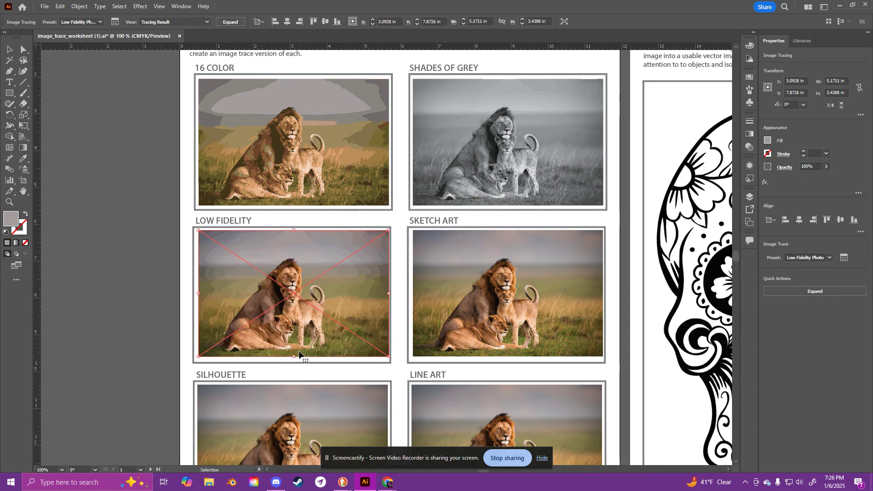
# Step: Expand the Low Fidelity Photo tracing into editable vector paths and leave it deselected
pyautogui.click(777, 292)
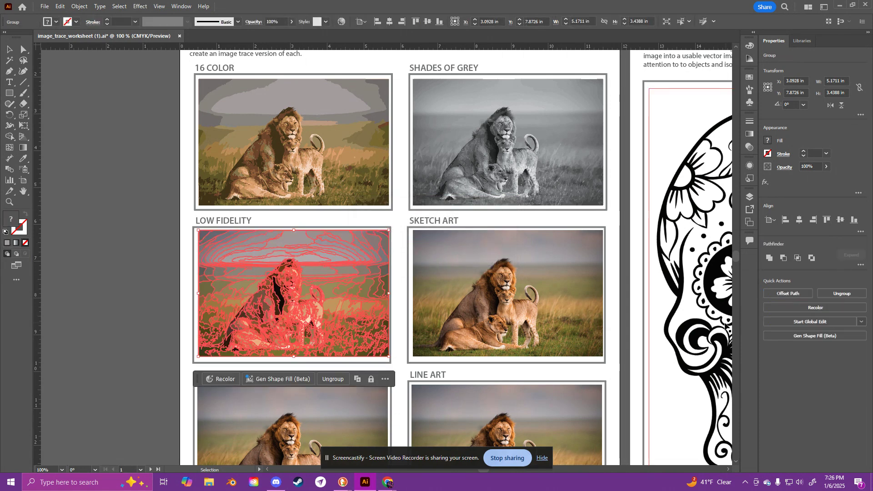
pyautogui.click(140, 276)
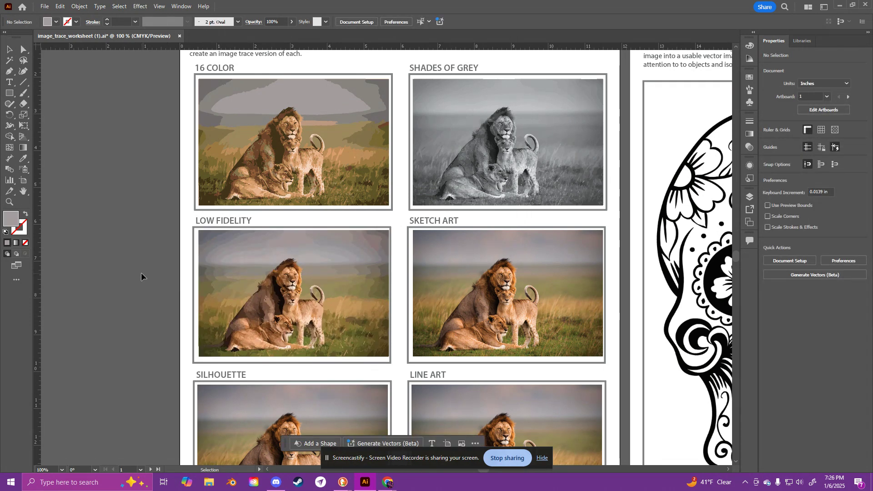
pyautogui.click(334, 259)
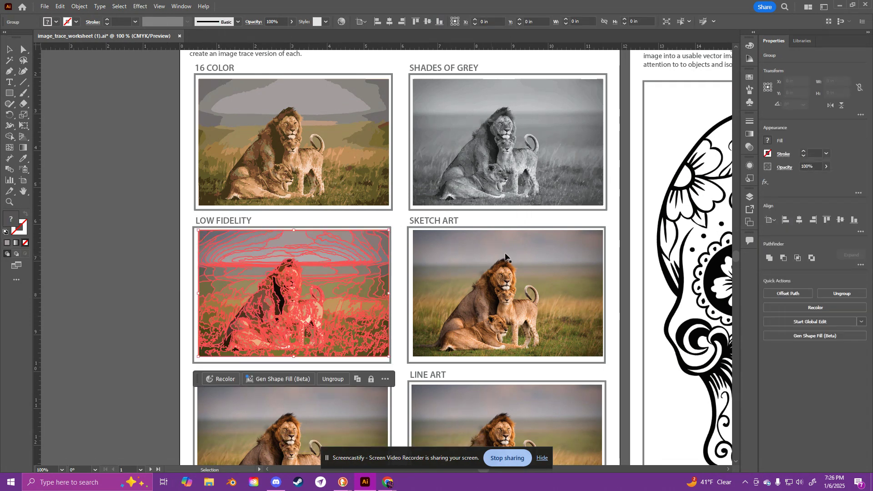
pyautogui.click(139, 263)
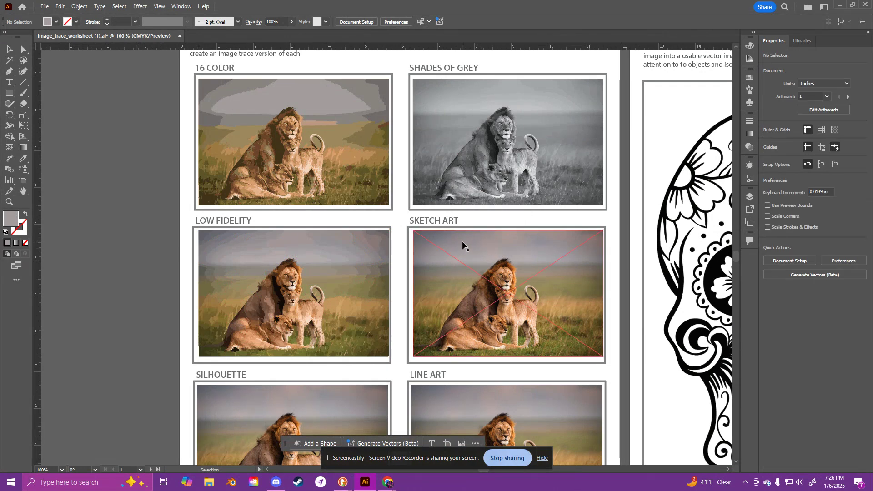
pyautogui.click(339, 307)
pyautogui.click(482, 279)
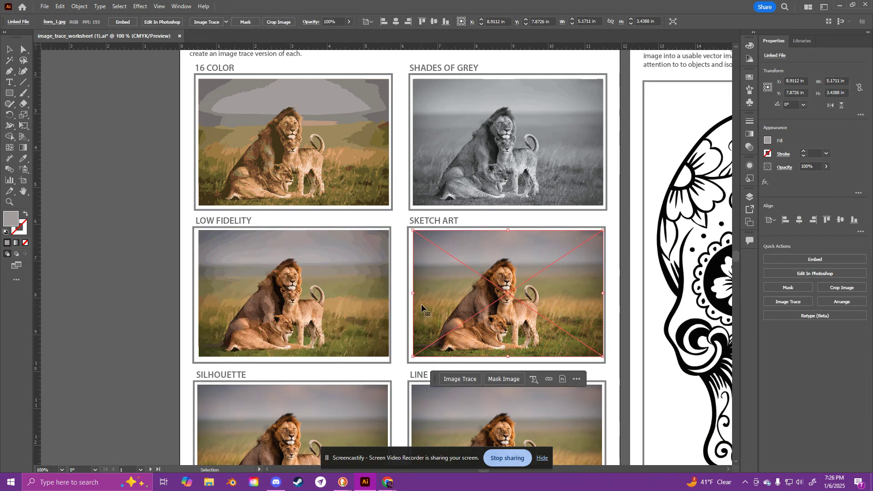
pyautogui.scroll(-3, 432, 310)
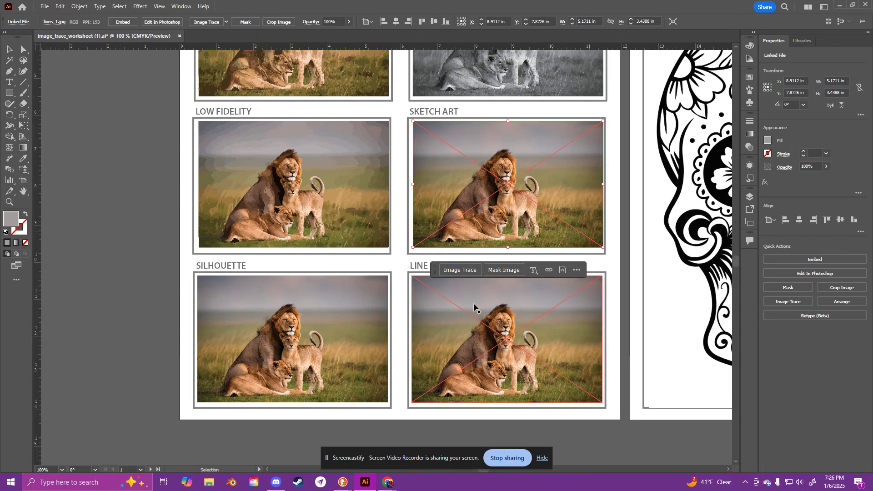
pyautogui.click(415, 269)
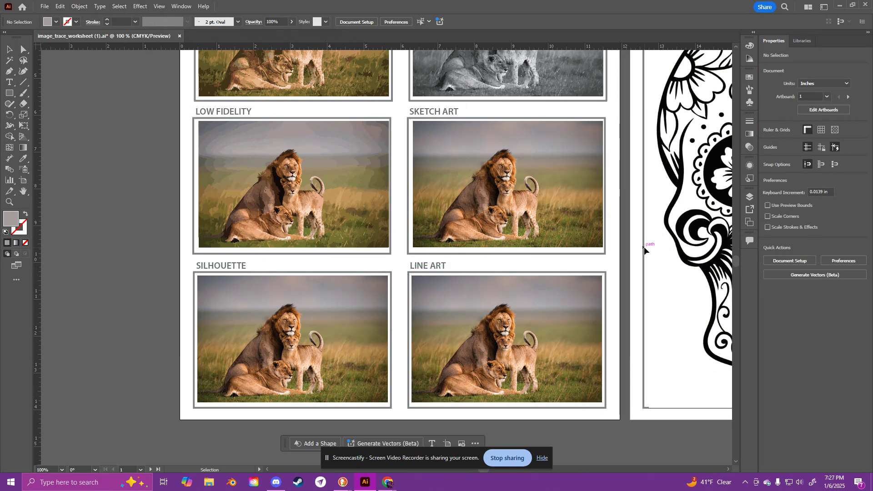
# Step: Trace the large black and white sugar skull image on the second artboard, expand it into vector paths and deselect it
pyautogui.moveTo(638, 238); pyautogui.dragTo(285, 296)
pyautogui.hotkey('ctrl', '-')
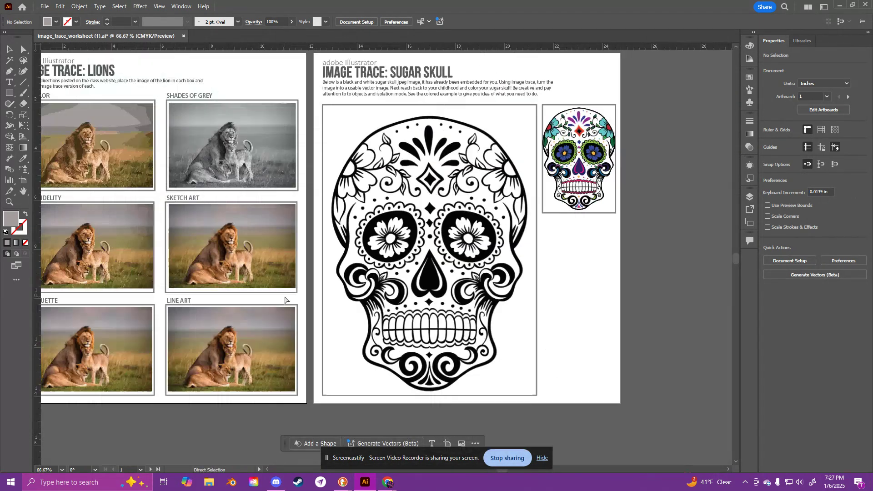
pyautogui.click(485, 249)
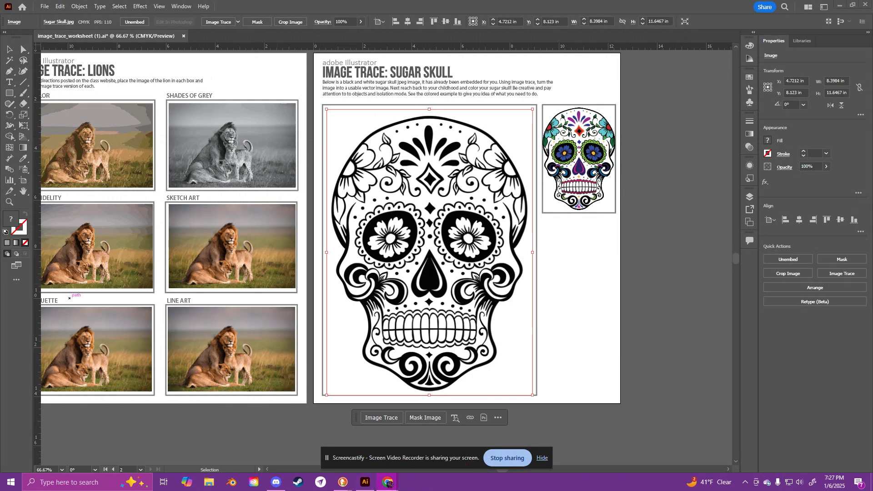
pyautogui.click(710, 255)
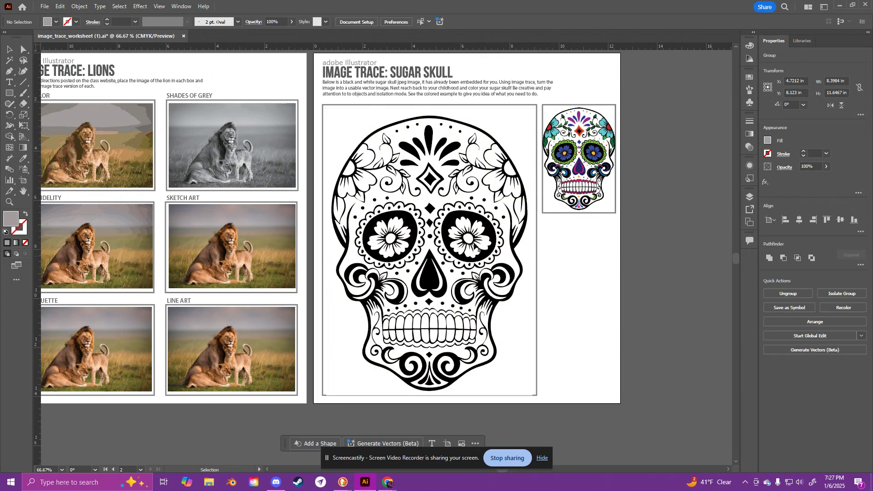
# Step: Isolate the expanded skull group, select its eye, forehead petal and outline shapes one by one, and exit isolation mode
pyautogui.click(471, 218)
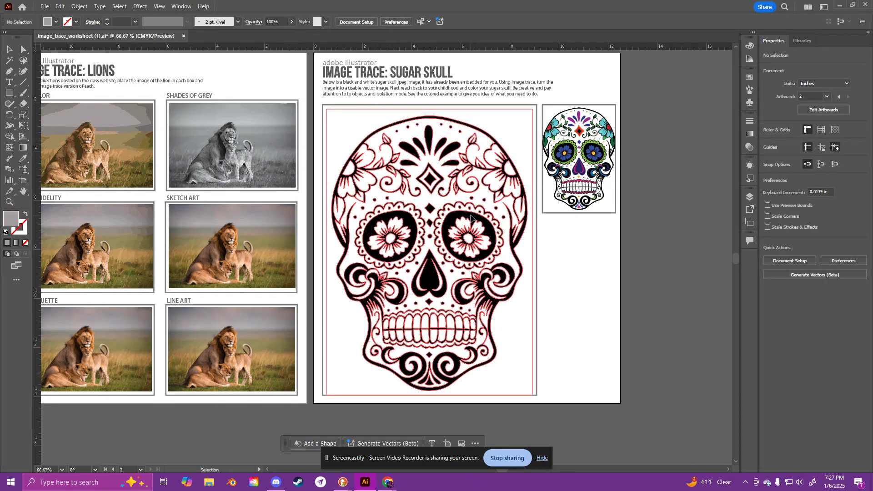
pyautogui.doubleClick(416, 226)
pyautogui.click(461, 226)
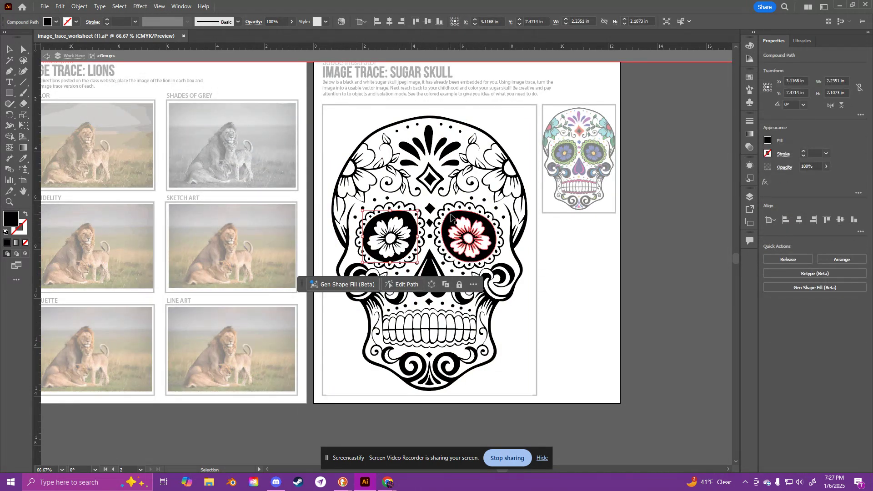
pyautogui.click(428, 140)
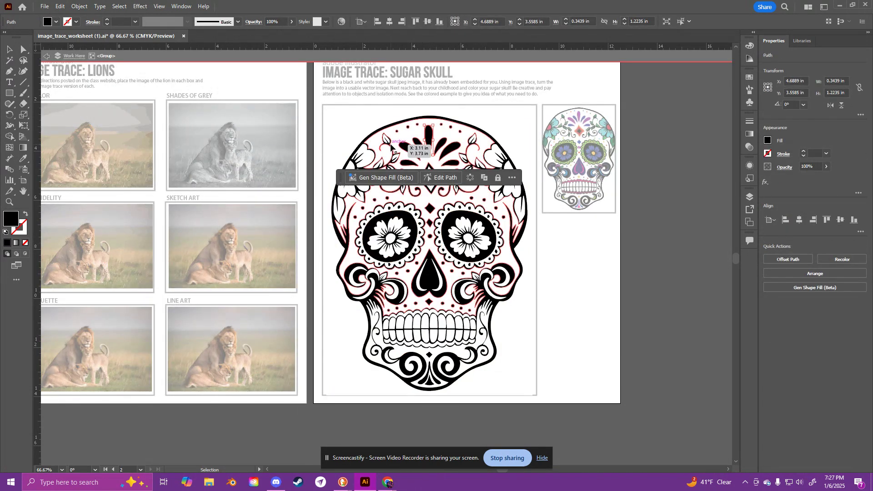
pyautogui.click(407, 121)
pyautogui.click(407, 119)
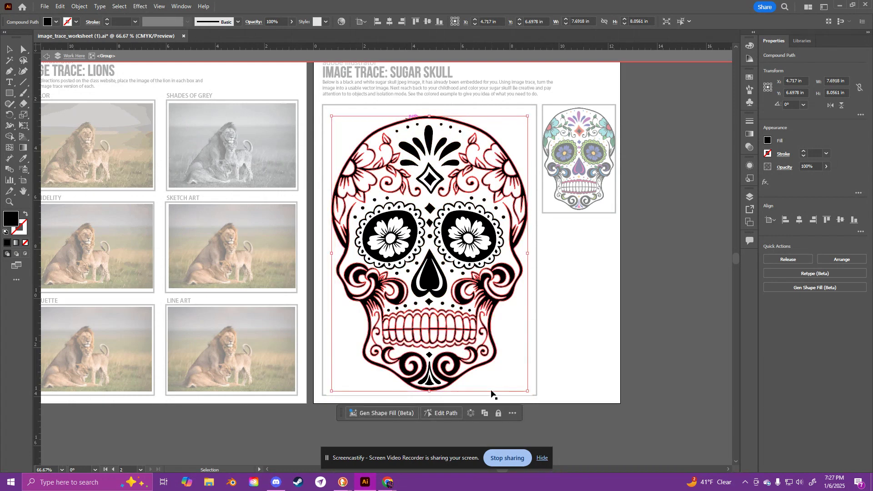
pyautogui.click(625, 341)
pyautogui.doubleClick(625, 339)
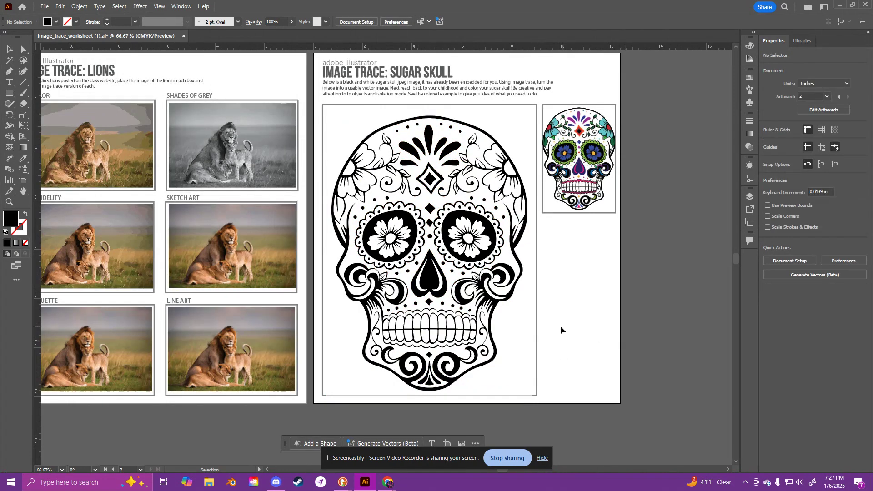
# Step: Ungroup the expanded sugar skull and deselect its shapes
pyautogui.click(418, 240)
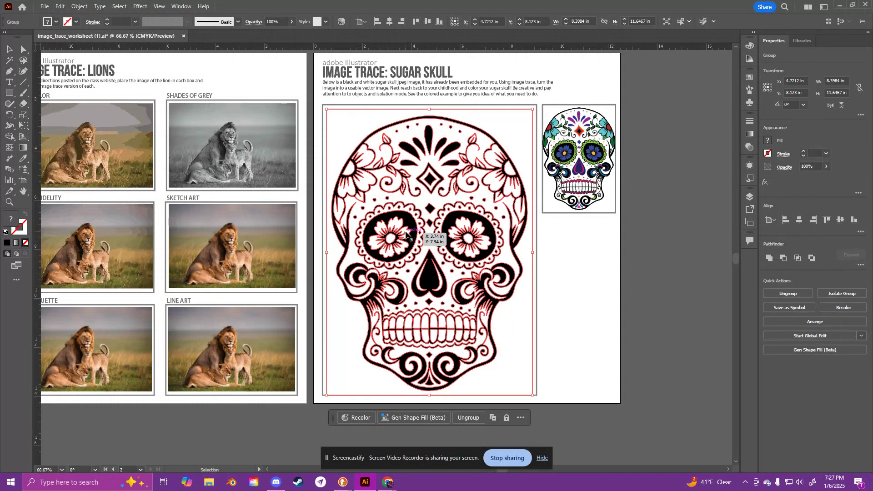
pyautogui.rightClick(412, 236)
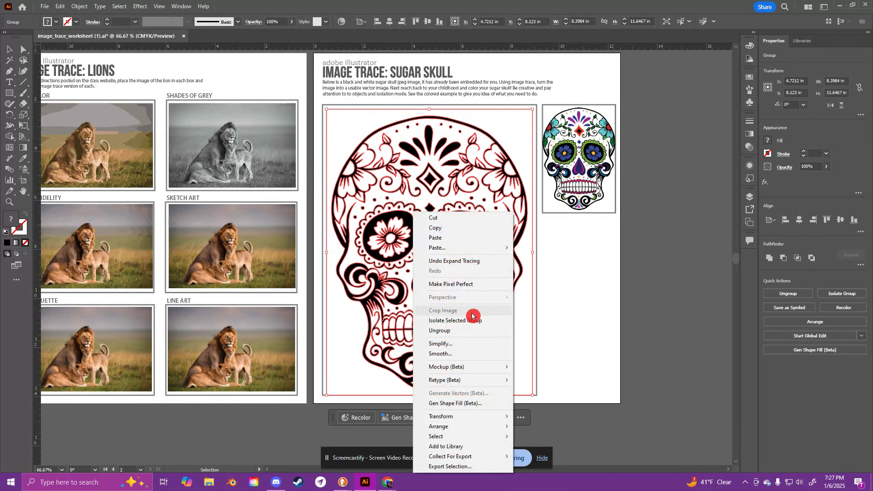
pyautogui.click(462, 330)
pyautogui.click(587, 307)
# Step: Select the skull's eyes and the central forehead petal in turn to check that each is a separate shape, and deselect
pyautogui.click(471, 225)
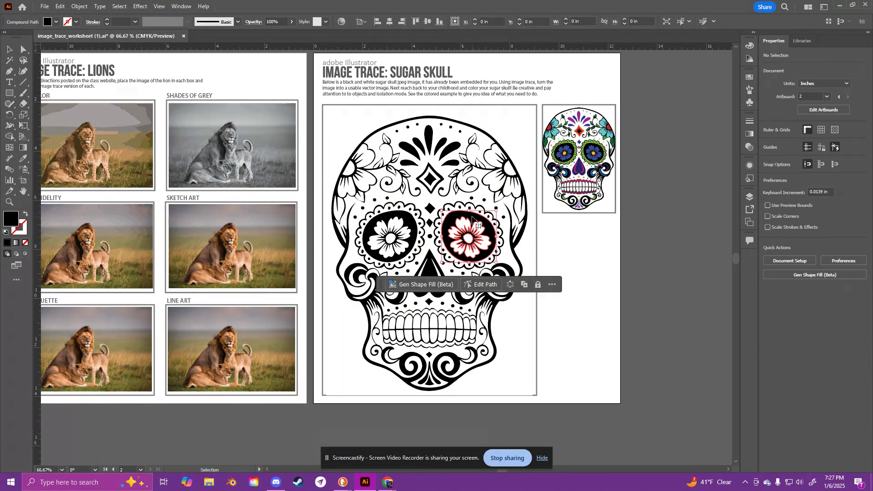
pyautogui.click(432, 145)
pyautogui.click(404, 230)
pyautogui.click(584, 265)
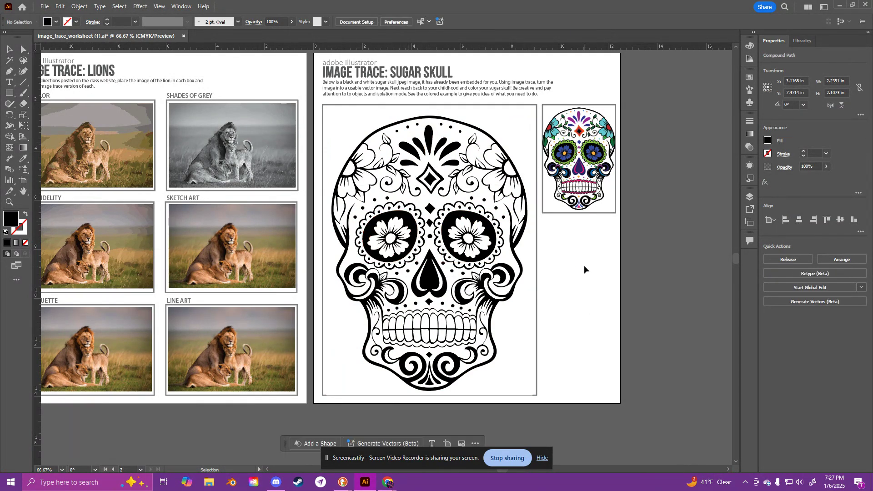
pyautogui.click(456, 224)
pyautogui.click(430, 145)
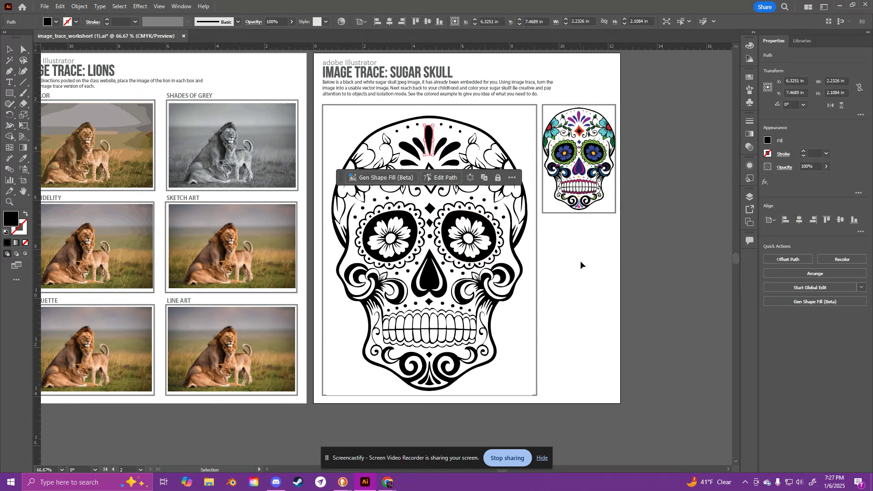
pyautogui.click(581, 262)
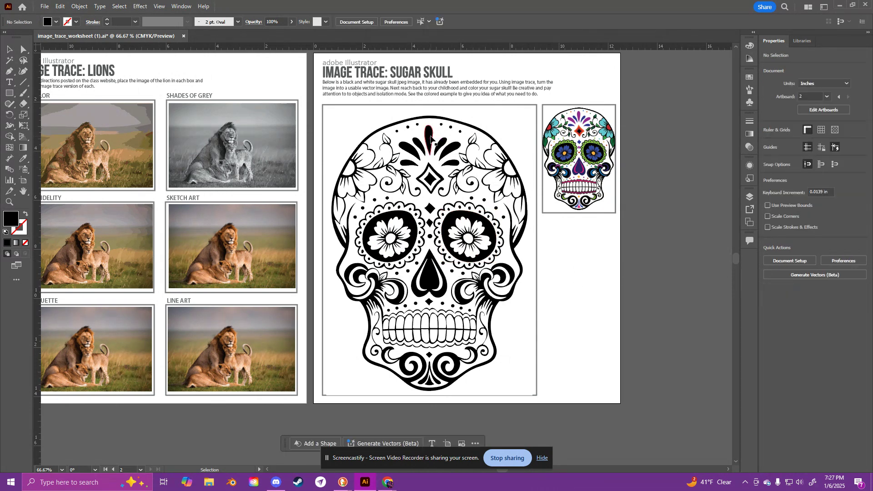
# Step: Select the central forehead petal and change its fill to a pale violet-grey with the Color Picker
pyautogui.click(430, 138)
pyautogui.click(773, 142)
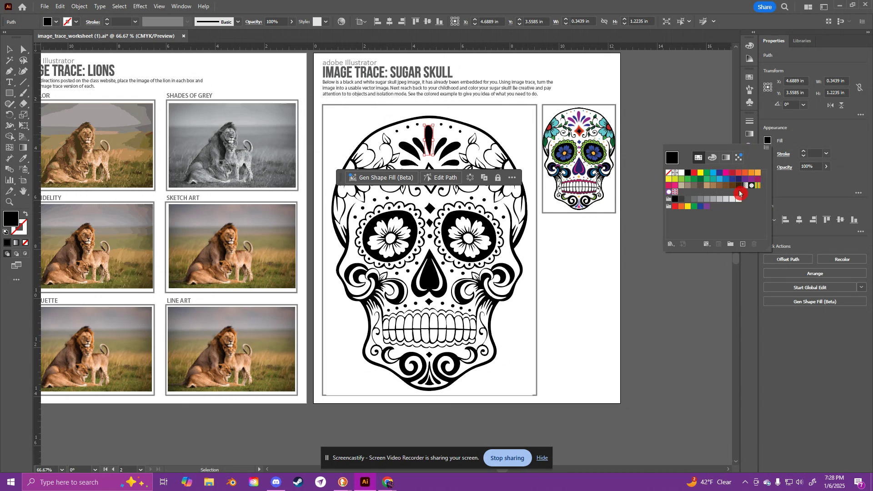
pyautogui.doubleClick(11, 219)
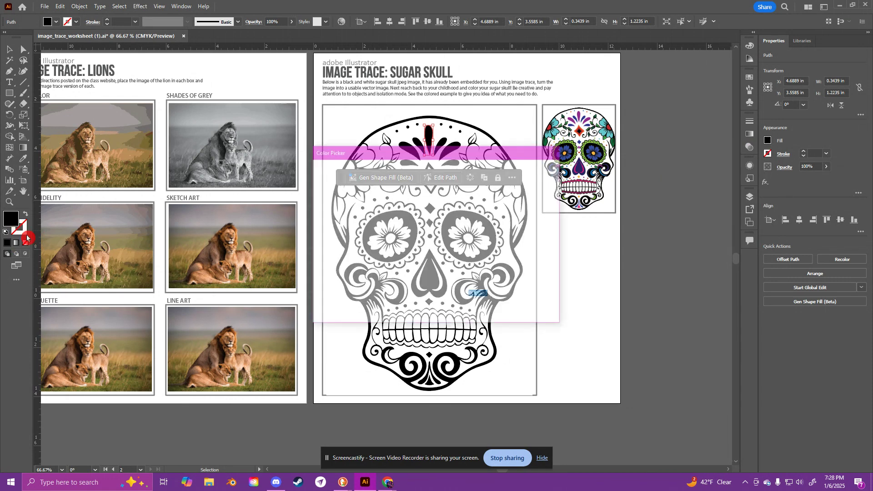
pyautogui.moveTo(424, 192)
pyautogui.mouseDown()
pyautogui.moveTo(378, 193)
pyautogui.moveTo(415, 215)
pyautogui.moveTo(393, 195)
pyautogui.moveTo(415, 195)
pyautogui.moveTo(409, 197)
pyautogui.mouseUp()
pyautogui.click(449, 201)
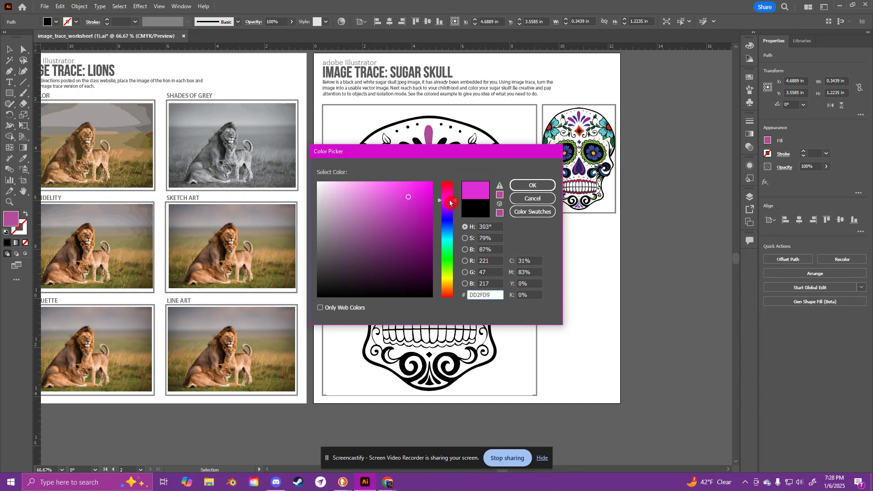
pyautogui.click(449, 204)
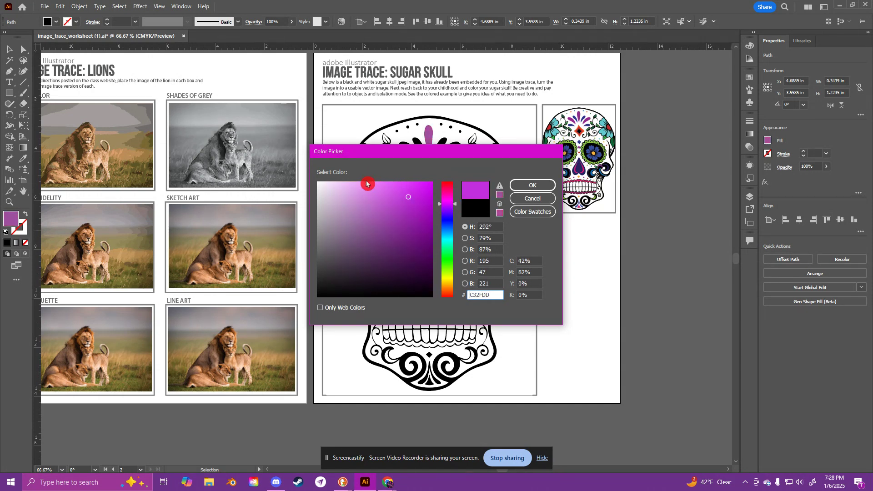
pyautogui.moveTo(367, 184); pyautogui.dragTo(375, 201)
pyautogui.click(547, 184)
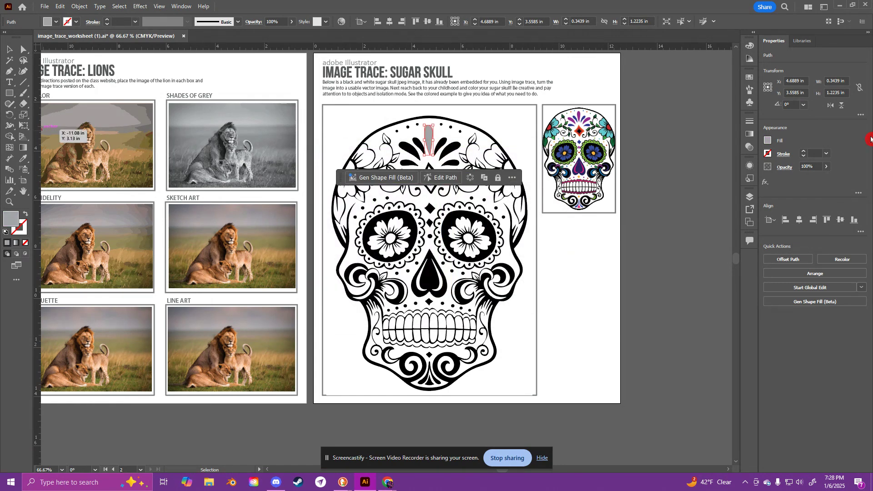
# Step: Fill the selected forehead petal with the dark blue swatch C=100 M=100 Y=25 K=25
pyautogui.click(768, 141)
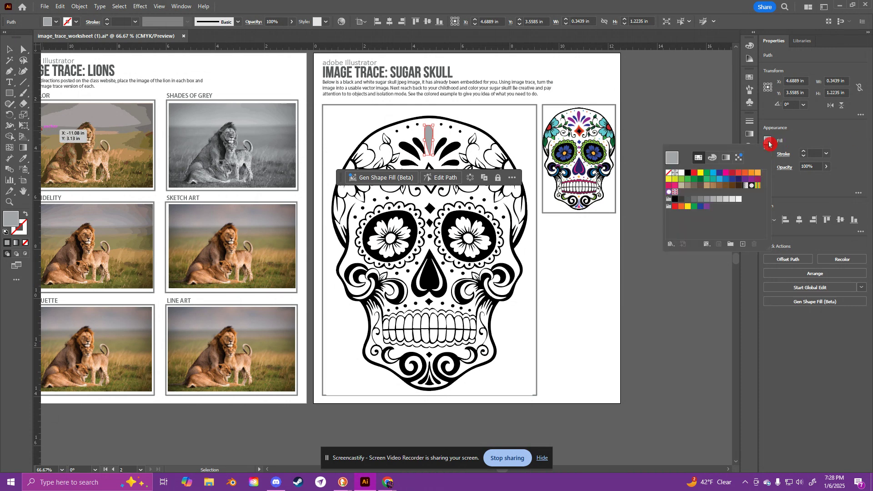
pyautogui.click(739, 180)
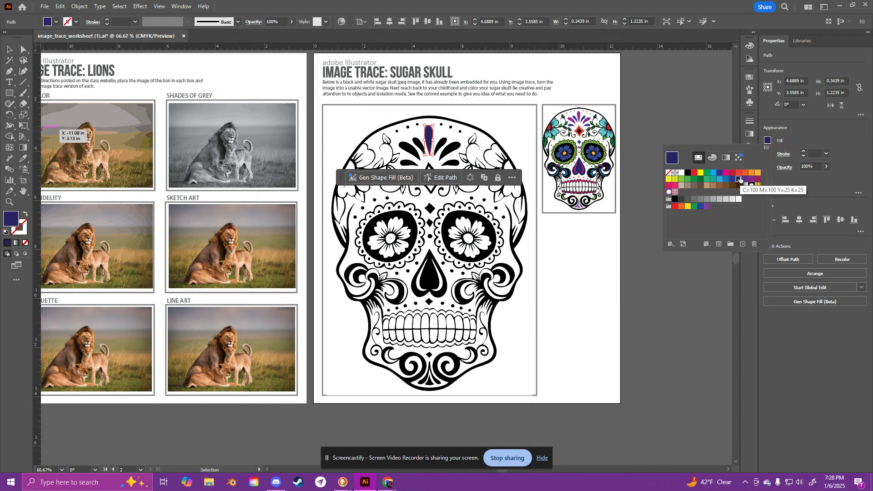
pyautogui.doubleClick(674, 164)
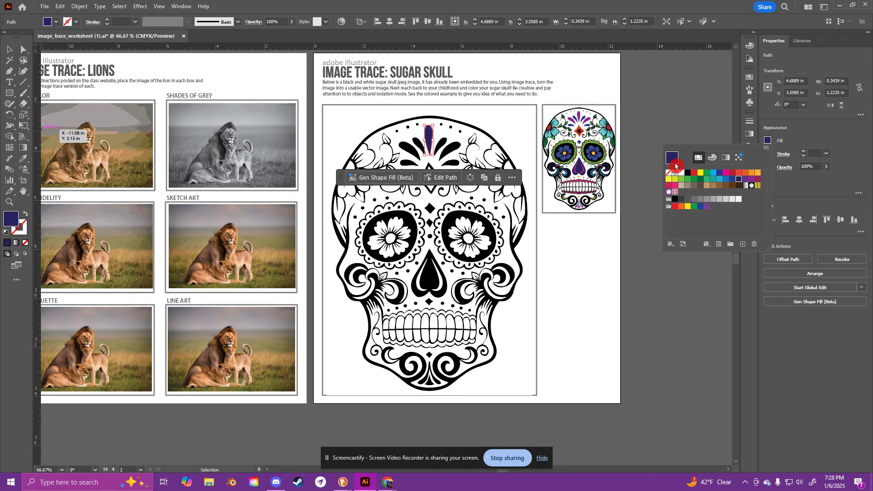
# Step: Fill the central forehead petal with pinkish purple #E565EF using the Color Picker, and deselect everything
pyautogui.doubleClick(13, 223)
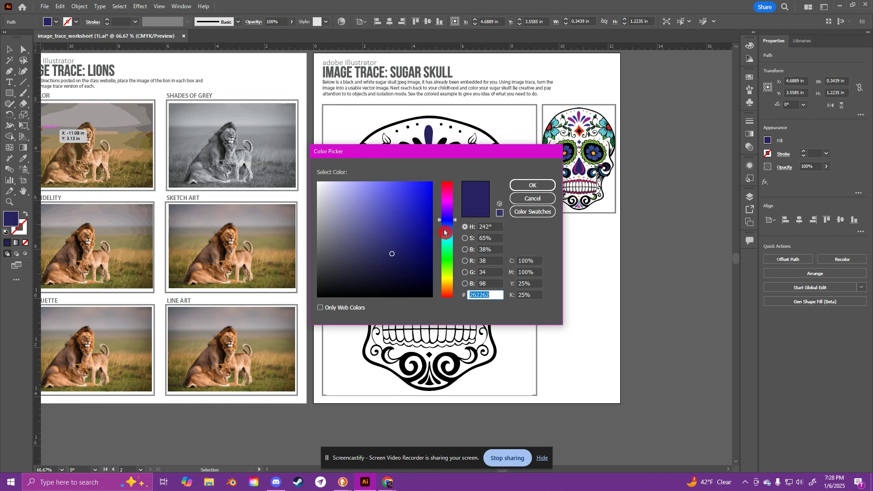
pyautogui.moveTo(444, 232); pyautogui.dragTo(445, 202)
pyautogui.click(385, 188)
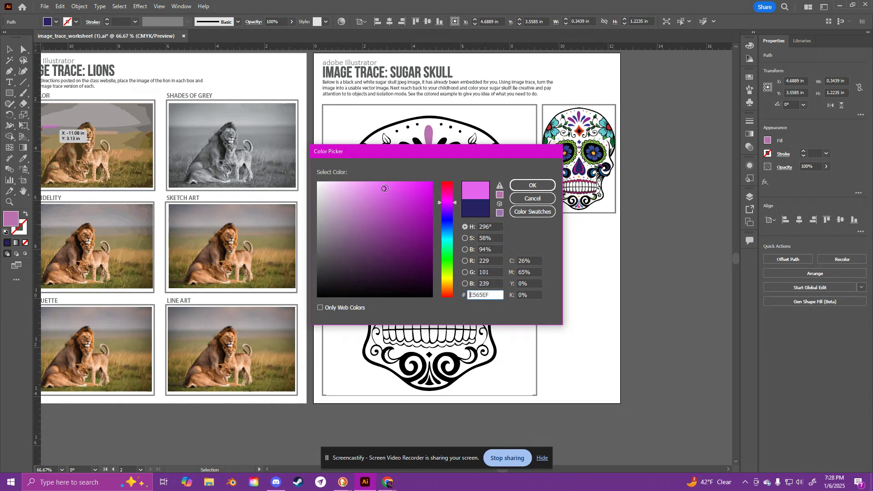
pyautogui.click(533, 185)
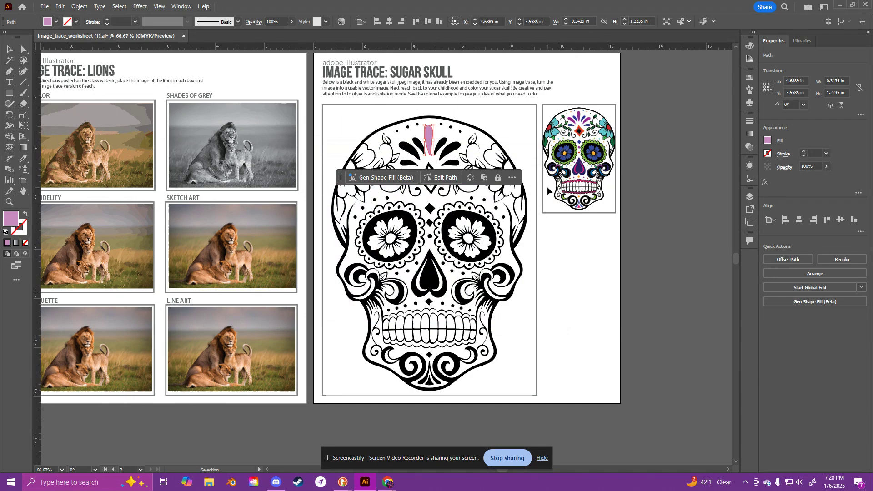
pyautogui.click(440, 147)
pyautogui.click(630, 233)
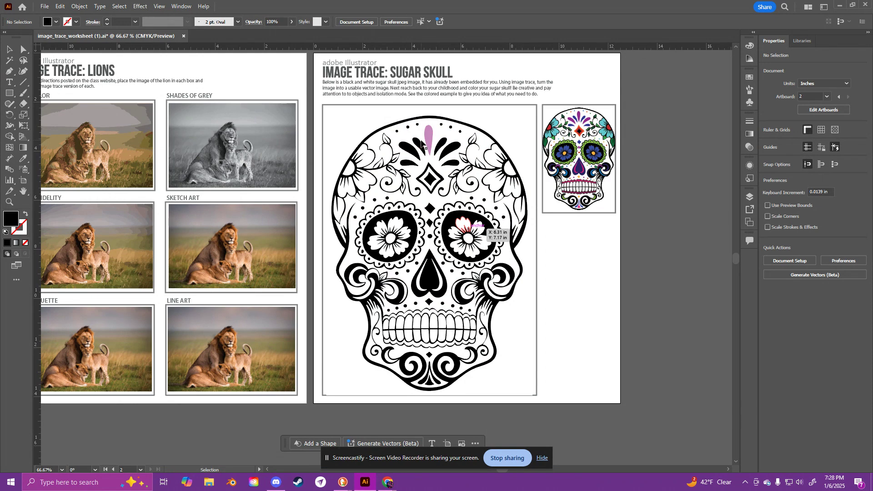
# Step: Isolate the scalloped ring around the skull's right-hand eye, and exit isolation mode
pyautogui.doubleClick(463, 210)
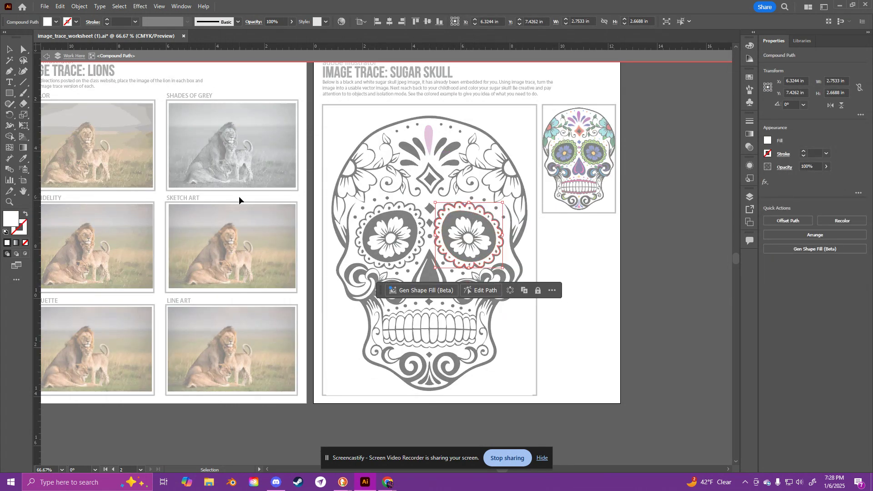
pyautogui.click(622, 274)
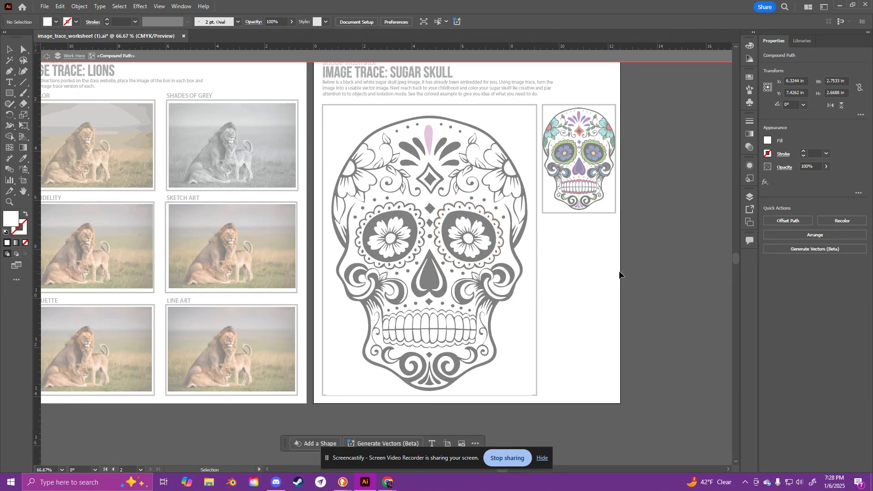
pyautogui.doubleClick(608, 240)
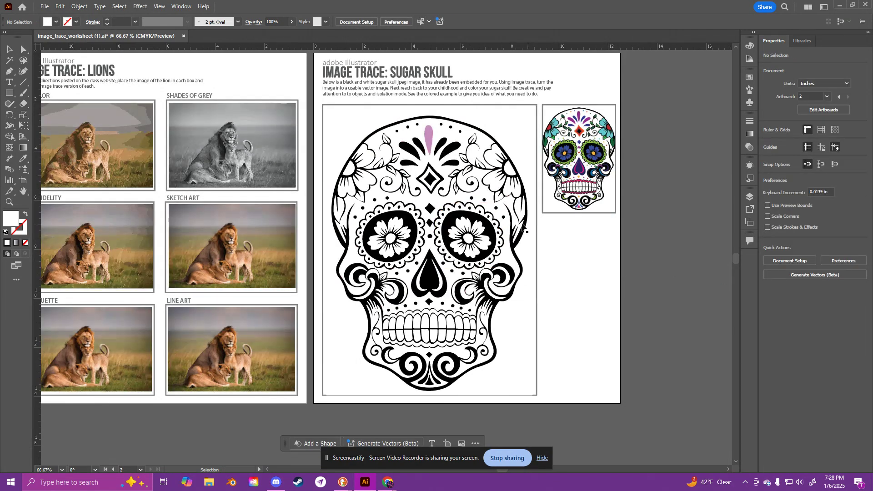
# Step: Apply the forehead petal's pinkish purple fill to the scalloped ring around the right-hand eye with the Eyedropper, and deselect it
pyautogui.click(478, 215)
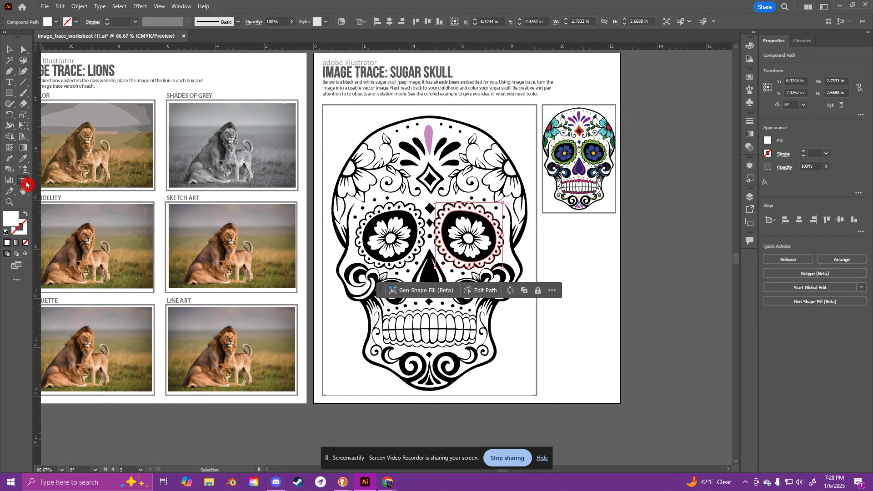
pyautogui.click(26, 163)
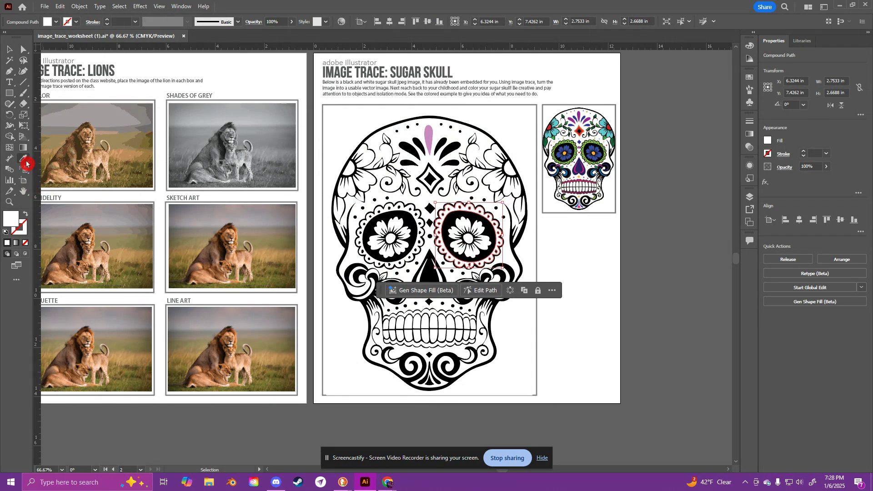
pyautogui.click(430, 133)
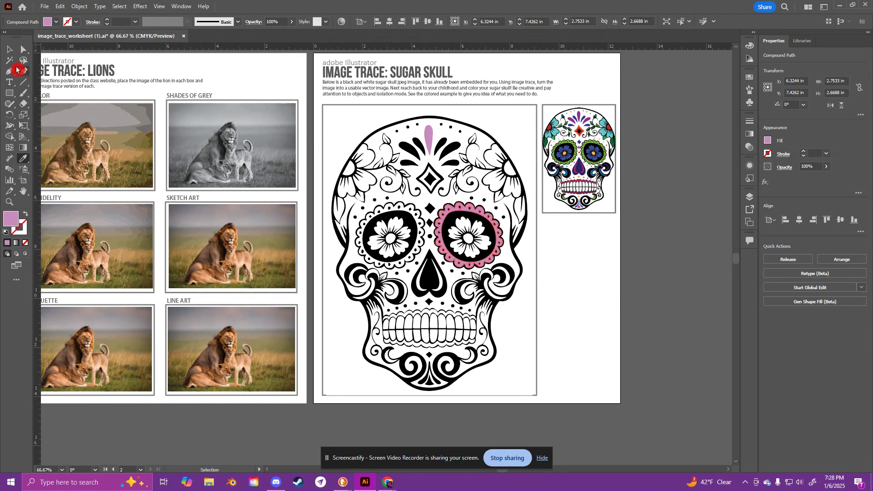
pyautogui.press('v')
pyautogui.click(648, 230)
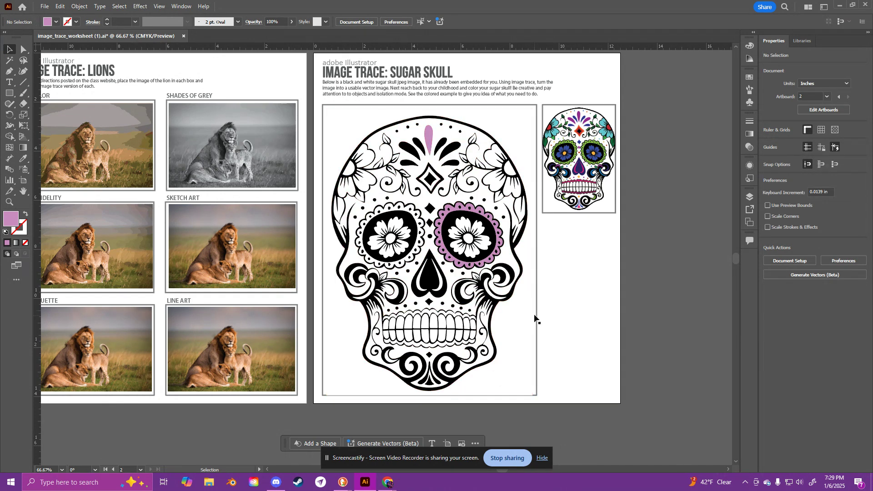
# Step: Open the Save As dialog for storing the worksheet on the computer, and close it without saving
pyautogui.moveTo(339, 351); pyautogui.dragTo(453, 339)
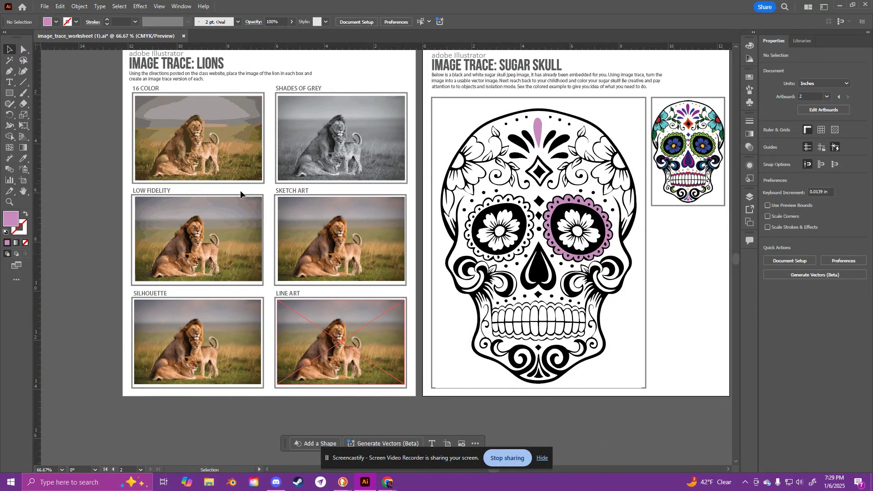
pyautogui.click(44, 7)
pyautogui.click(118, 103)
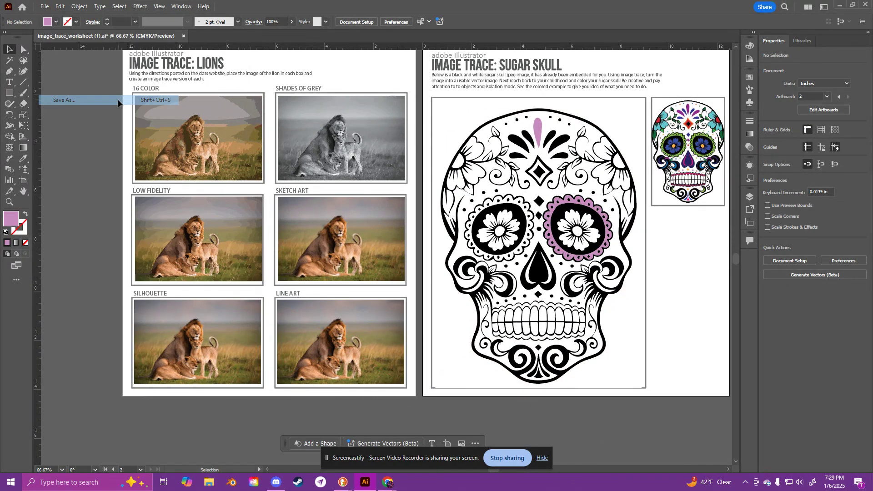
pyautogui.click(487, 326)
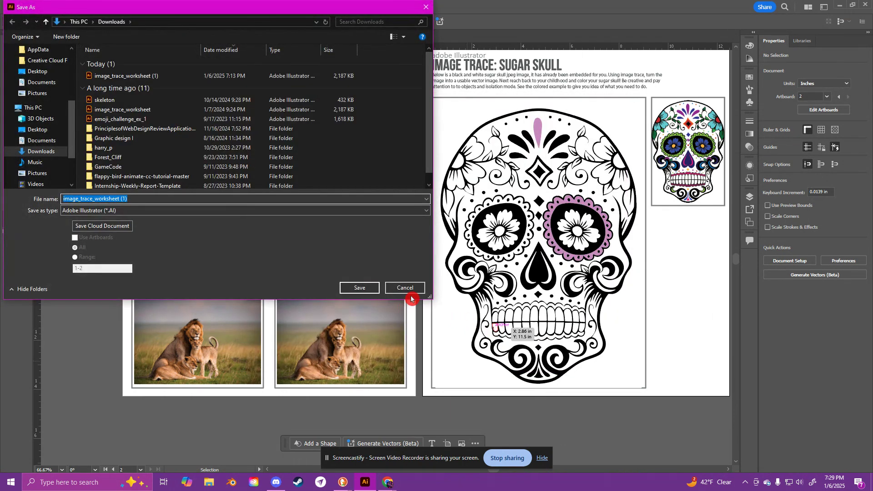
pyautogui.click(413, 292)
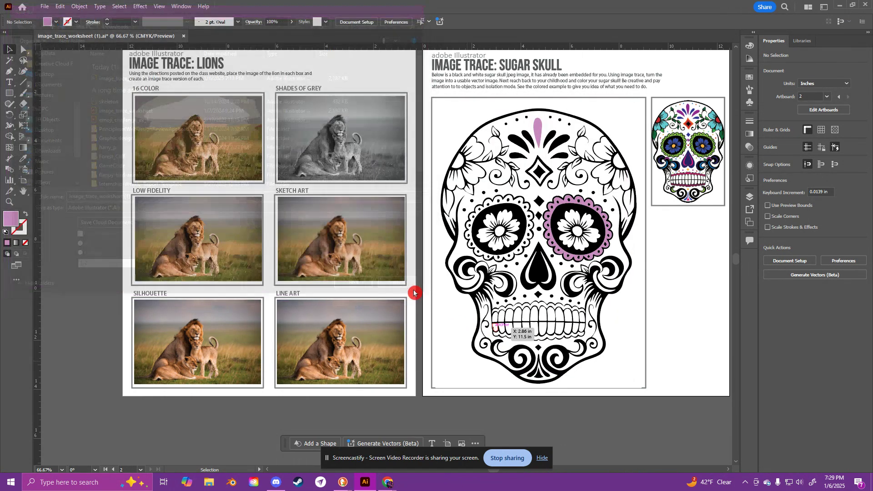